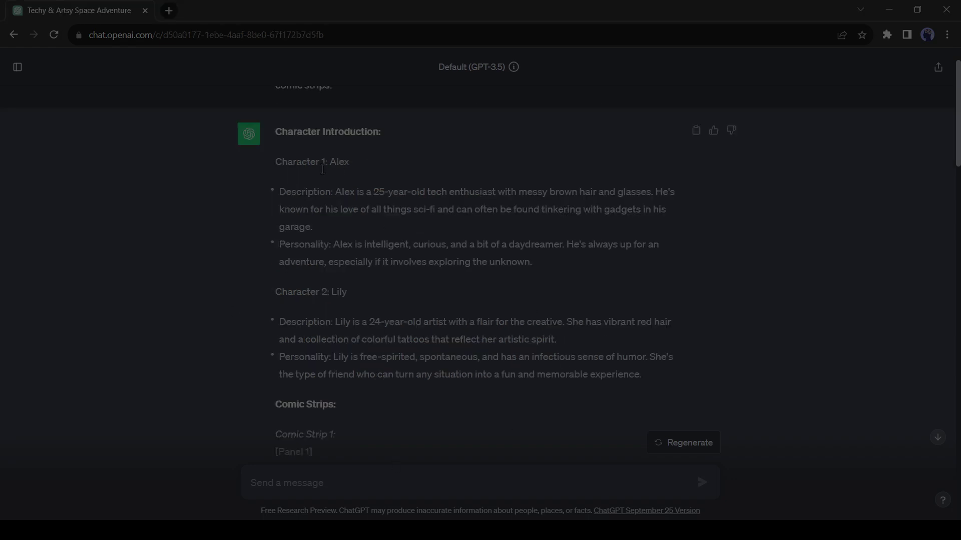
Read through ChatGPT's Alex and Lily character introductions and the eight comic strips.
{"action": "scroll", "coordinate": [385, 188], "scroll_direction": "up", "scroll_amount": 1}
{"action": "scroll", "coordinate": [388, 170], "scroll_direction": "down", "scroll_amount": 1}
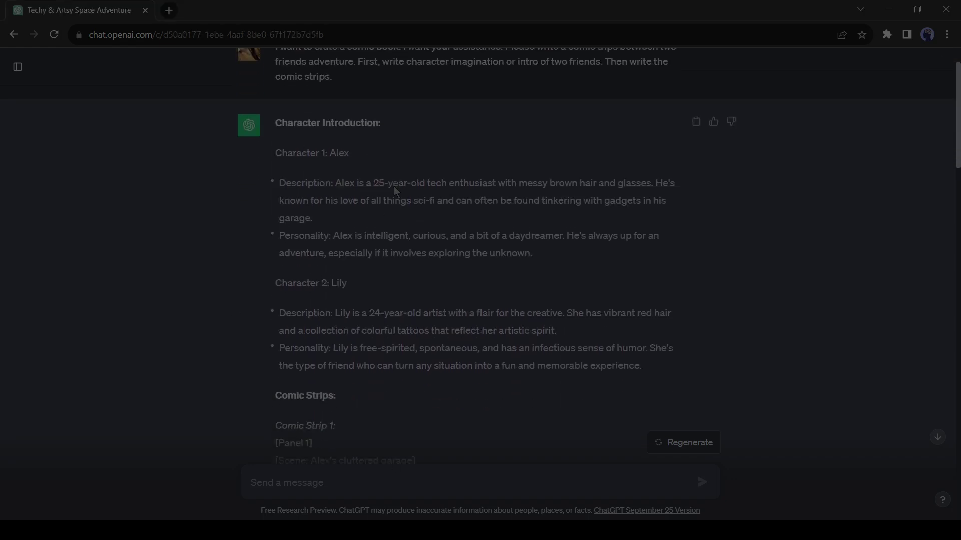
{"action": "scroll", "coordinate": [393, 140], "scroll_direction": "down", "scroll_amount": 1}
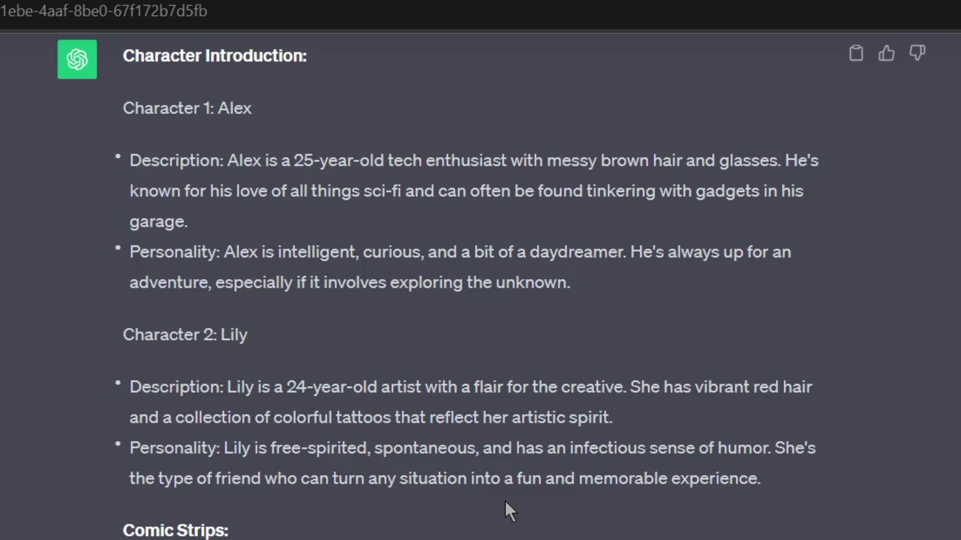
{"action": "scroll", "coordinate": [505, 500], "scroll_direction": "down", "scroll_amount": 9}
{"action": "scroll", "coordinate": [251, 280], "scroll_direction": "down", "scroll_amount": 20}
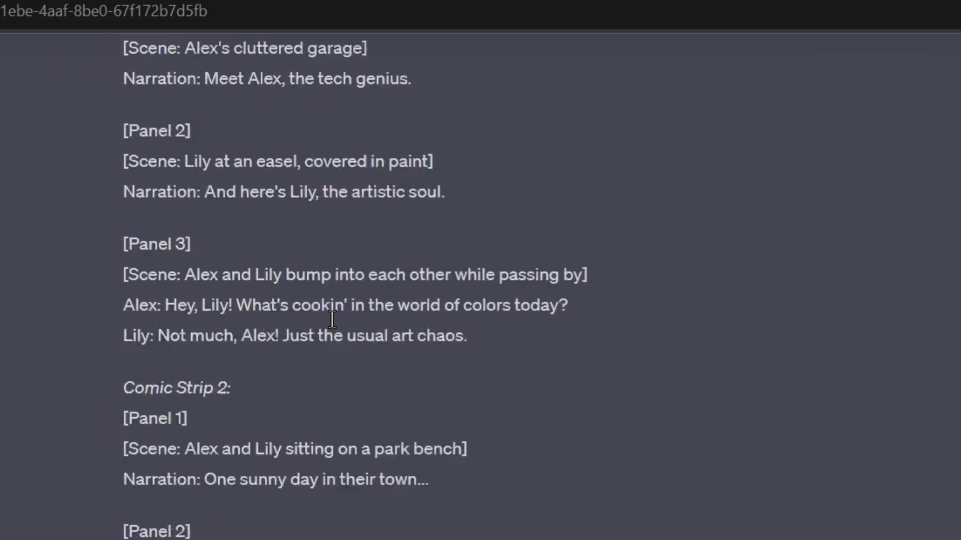
{"action": "scroll", "coordinate": [379, 400], "scroll_direction": "down", "scroll_amount": 10}
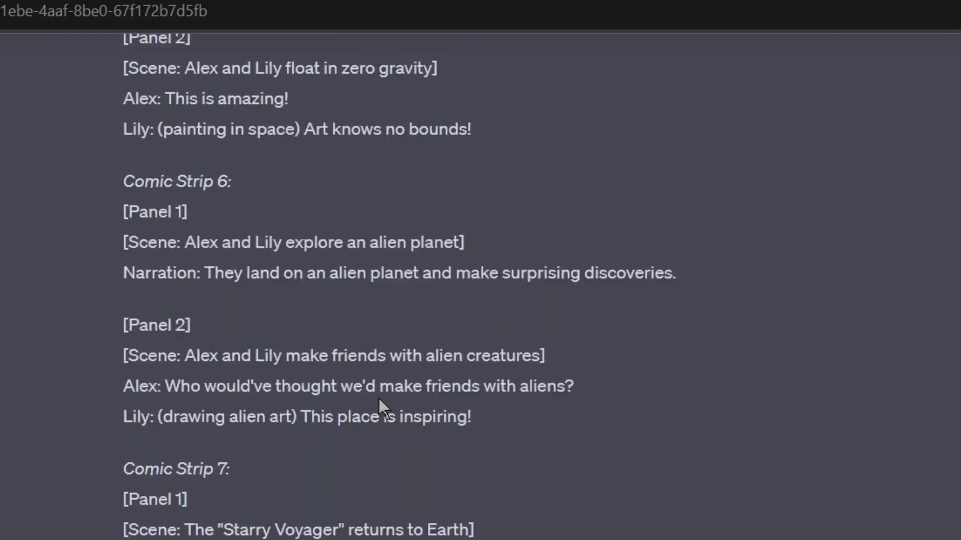
{"action": "scroll", "coordinate": [305, 432], "scroll_direction": "down", "scroll_amount": 11}
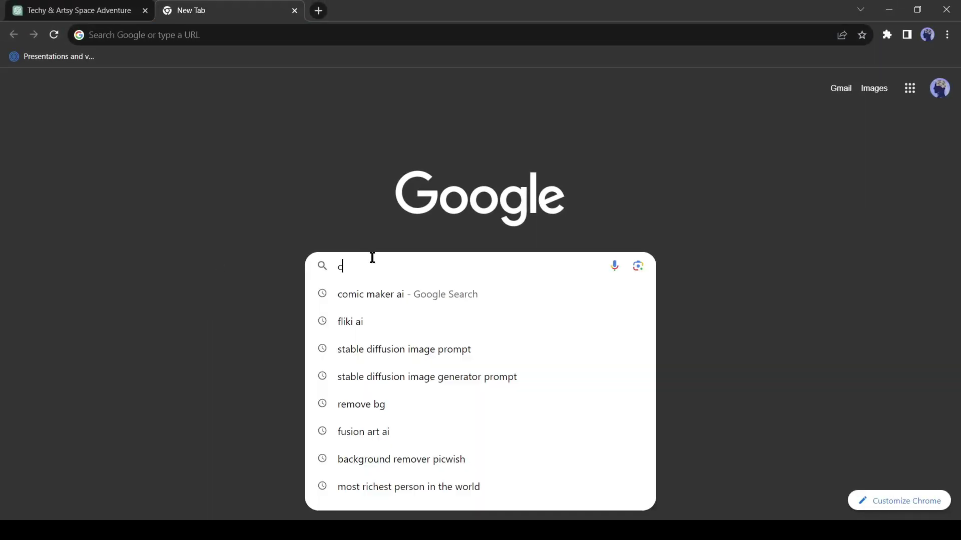
Search Google for comicmakerai, open ComicsMaker.ai, and sign up using the Google account.
{"action": "type", "text": "makerai"}
{"action": "key", "text": "Return"}
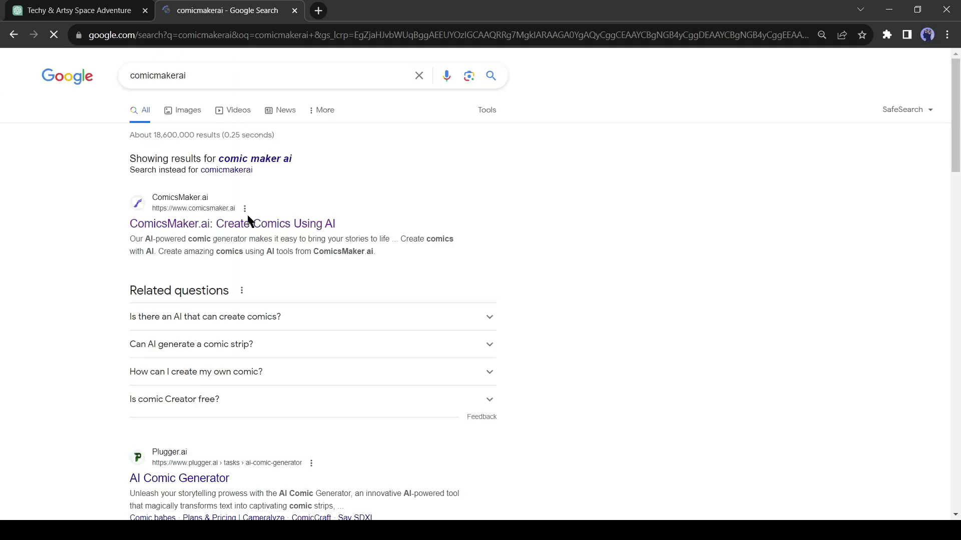
{"action": "left_click", "coordinate": [207, 230]}
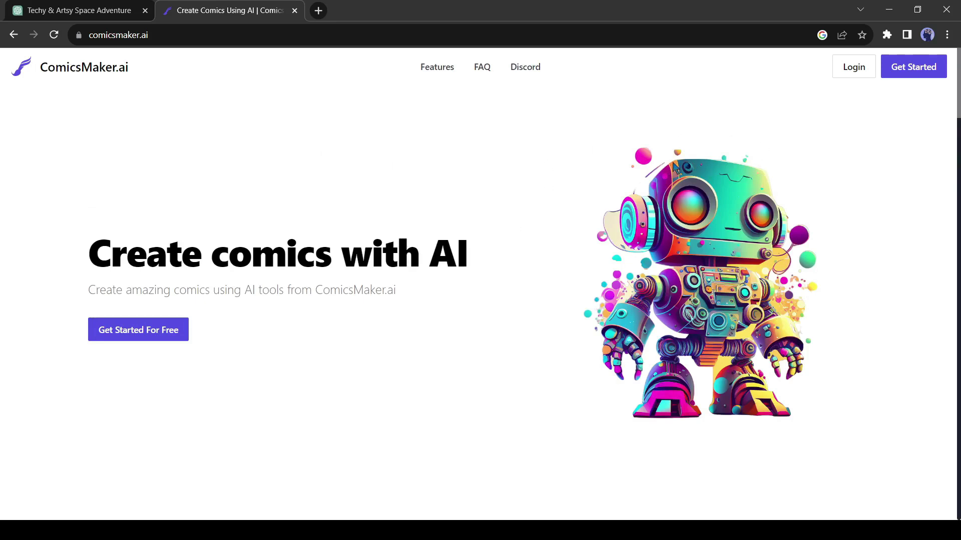
{"action": "left_click", "coordinate": [916, 80]}
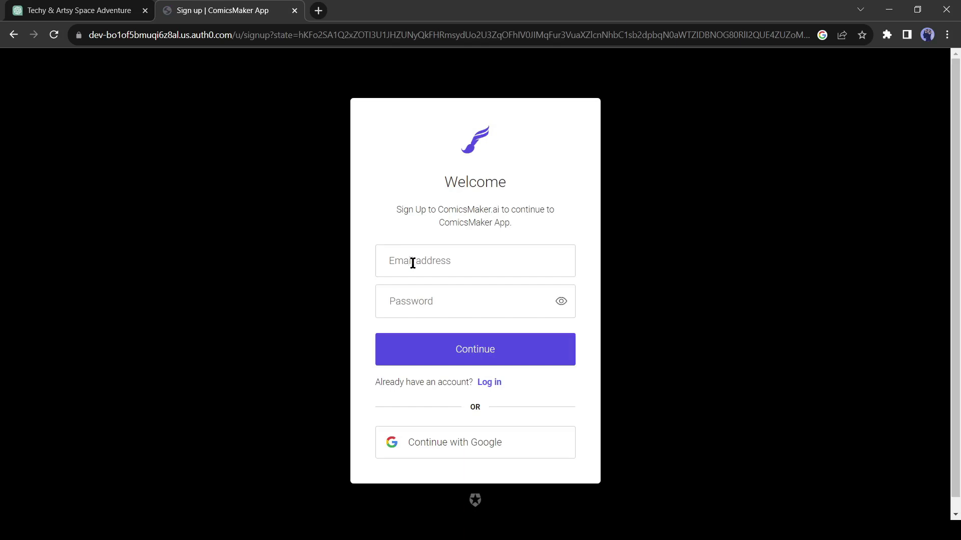
{"action": "left_click", "coordinate": [474, 452]}
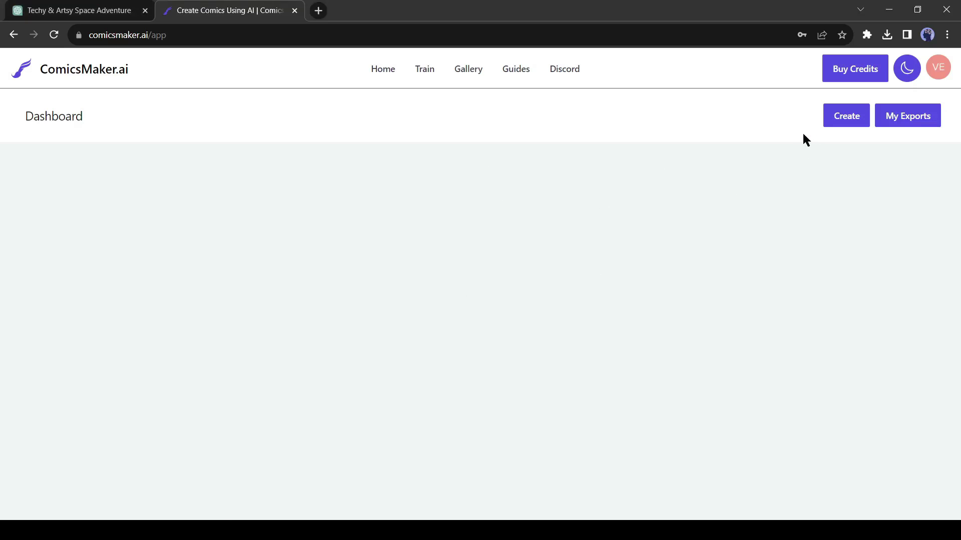
Create a comic named 'Test' with 1120 x 1664 pages and the Suplexmentary font.
{"action": "left_click", "coordinate": [853, 121]}
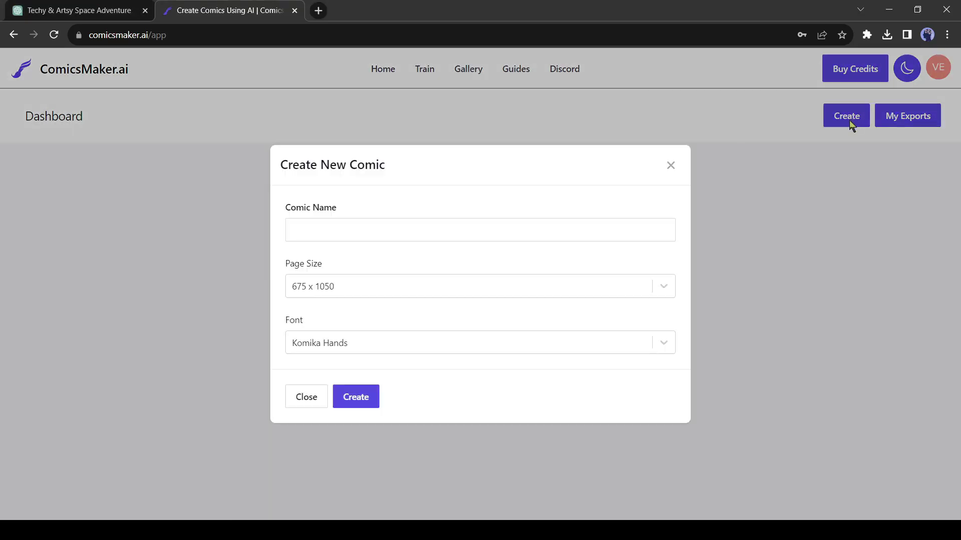
{"action": "left_click", "coordinate": [414, 234]}
{"action": "type", "text": "Te"}
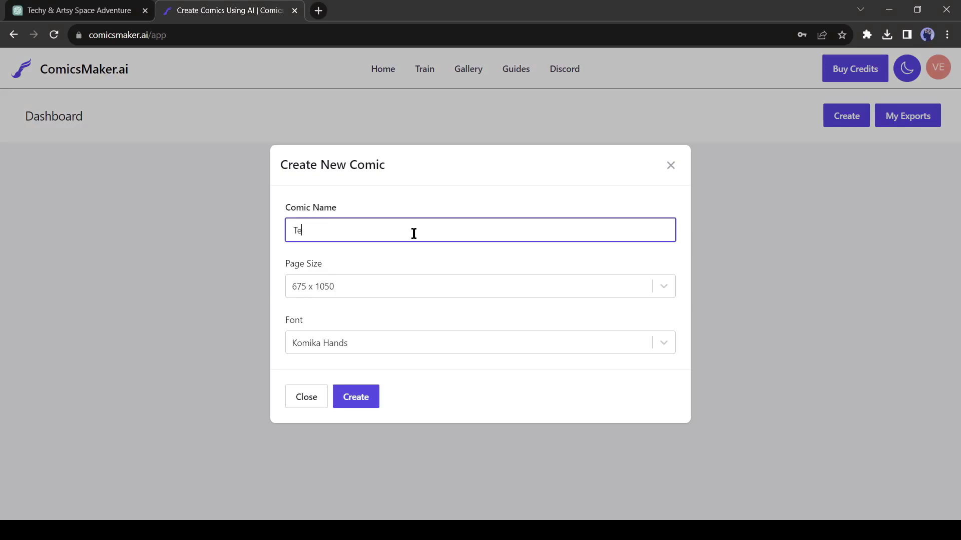
{"action": "type", "text": "st"}
{"action": "left_click", "coordinate": [440, 286]}
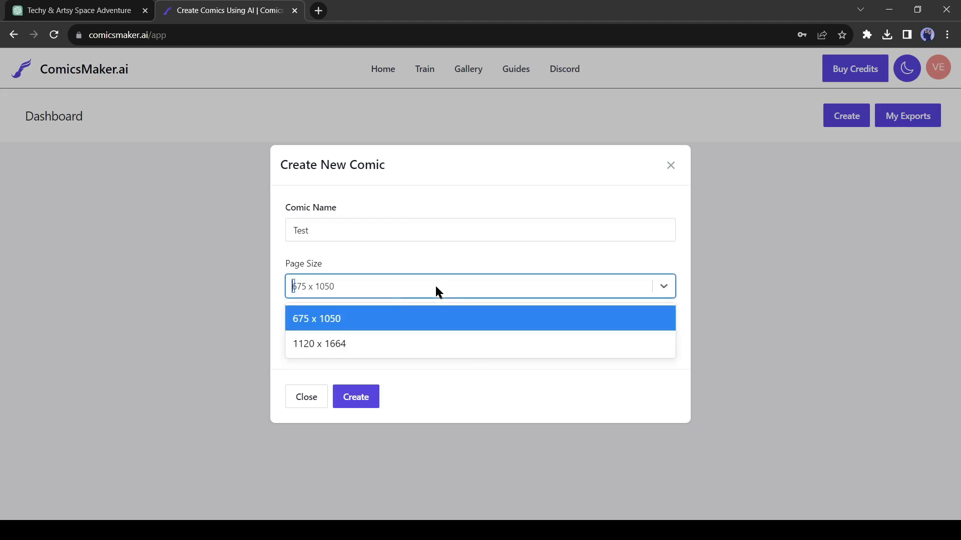
{"action": "left_click", "coordinate": [387, 333]}
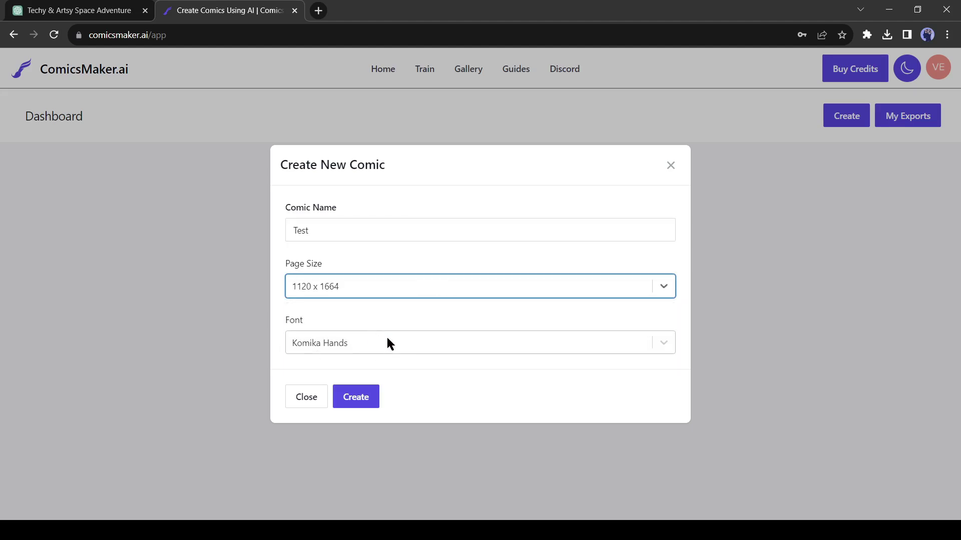
{"action": "left_click", "coordinate": [388, 338]}
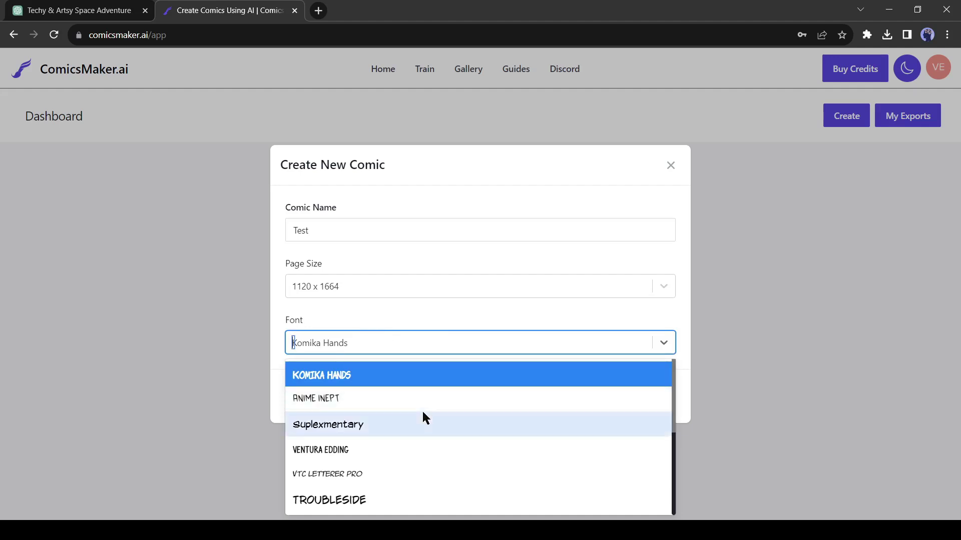
{"action": "scroll", "coordinate": [423, 413], "scroll_direction": "down", "scroll_amount": 4}
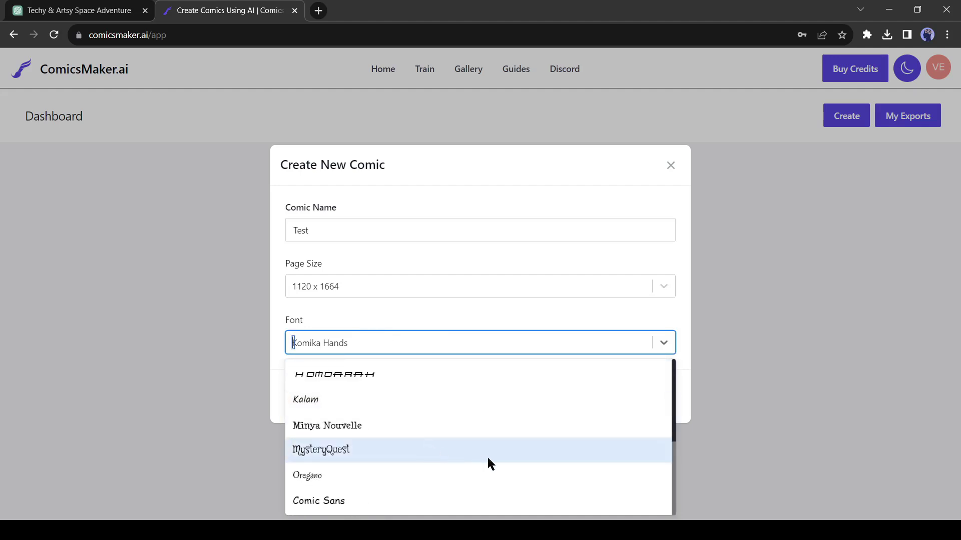
{"action": "scroll", "coordinate": [392, 461], "scroll_direction": "up", "scroll_amount": 4}
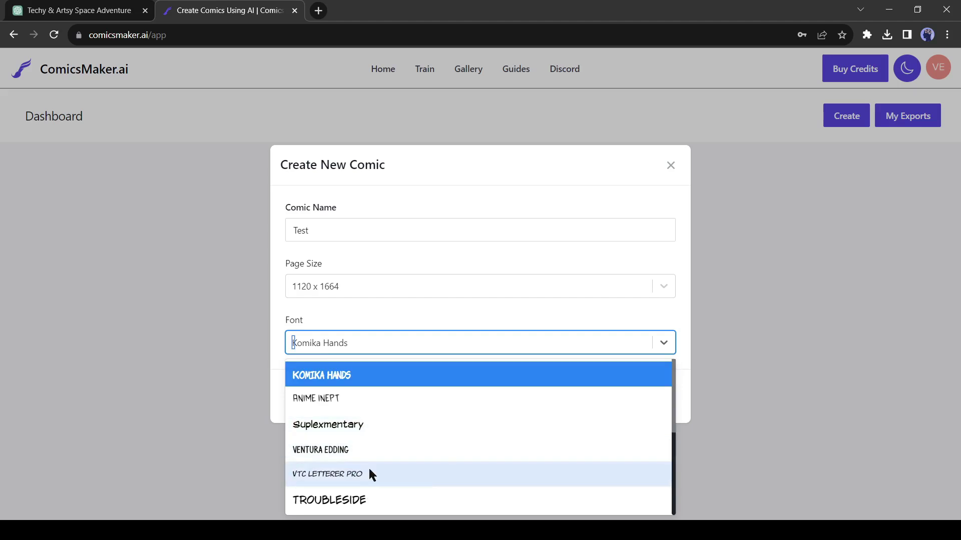
{"action": "left_click", "coordinate": [438, 425]}
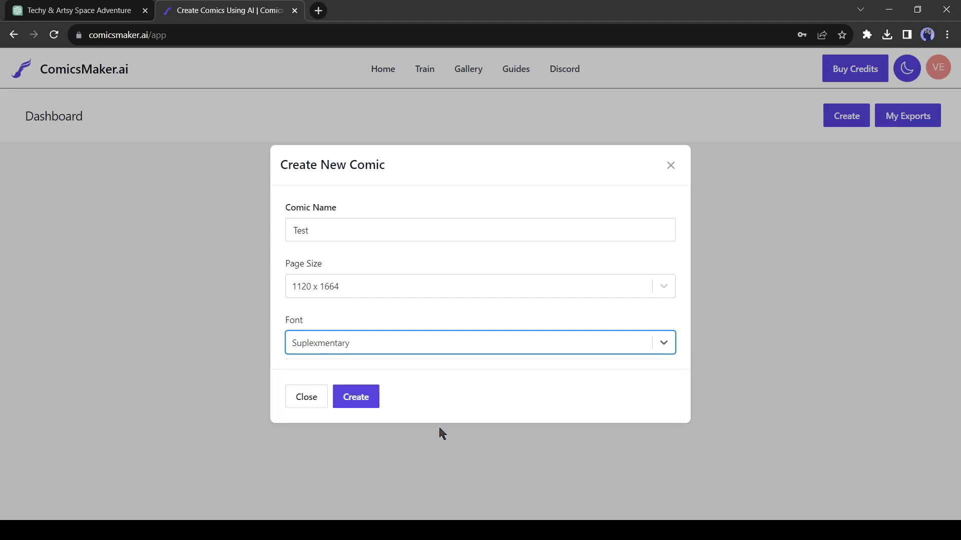
{"action": "left_click", "coordinate": [353, 401]}
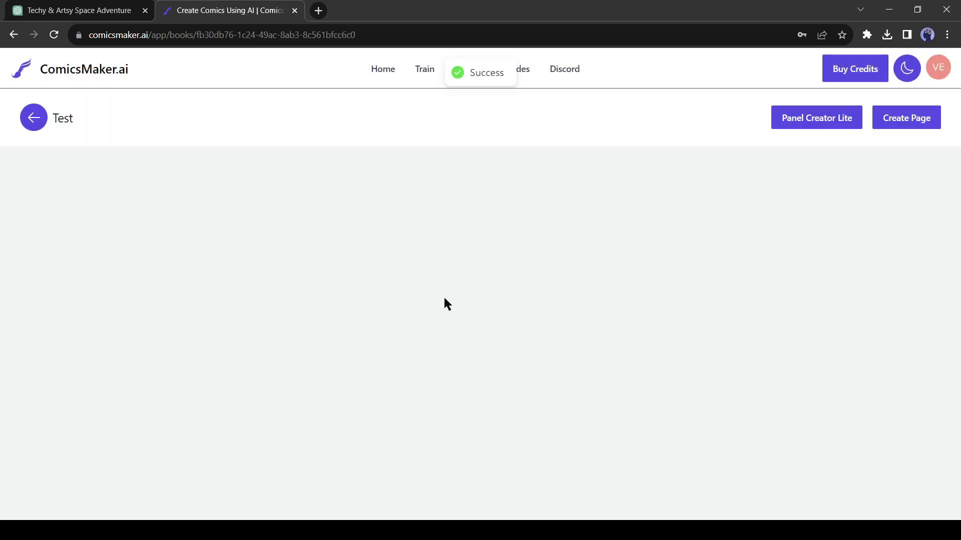
Add a page to Test, open Create Art, and begin a new character prompt.
{"action": "left_click", "coordinate": [894, 123]}
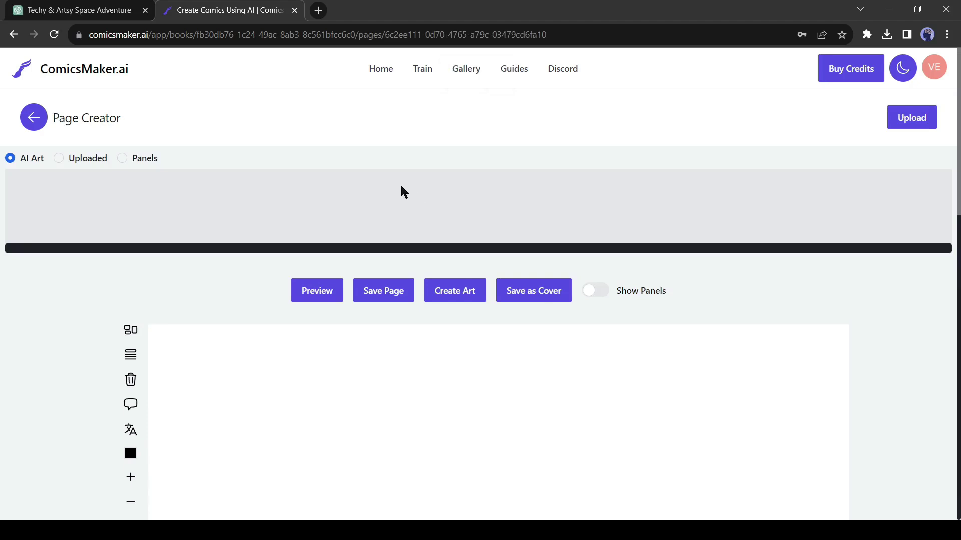
{"action": "scroll", "coordinate": [401, 188], "scroll_direction": "down", "scroll_amount": 1}
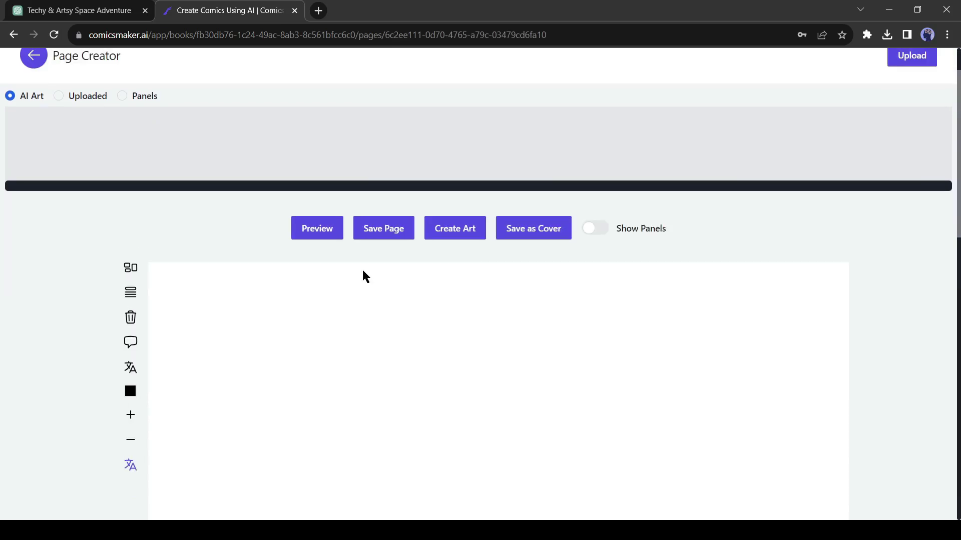
{"action": "left_click", "coordinate": [462, 239]}
{"action": "scroll", "coordinate": [565, 250], "scroll_direction": "up", "scroll_amount": 1}
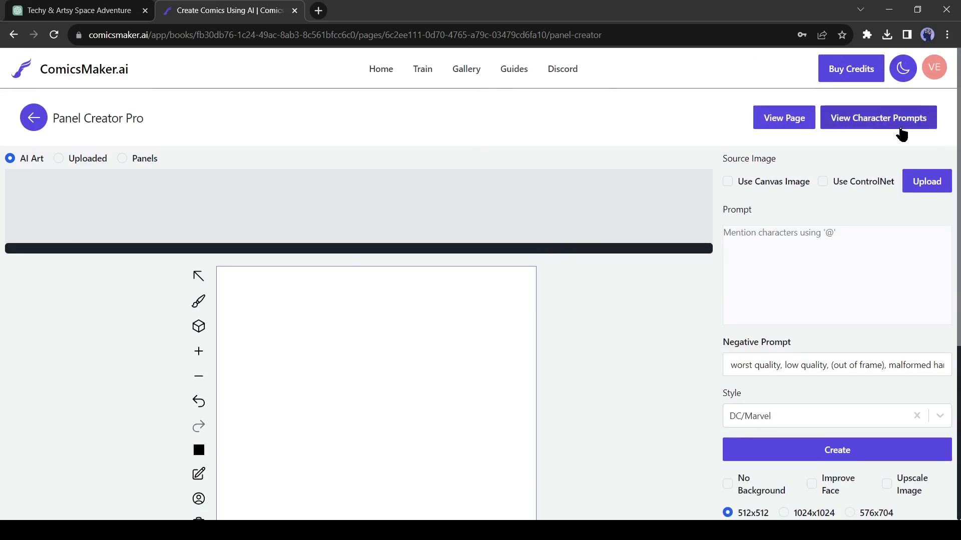
{"action": "left_click", "coordinate": [884, 128]}
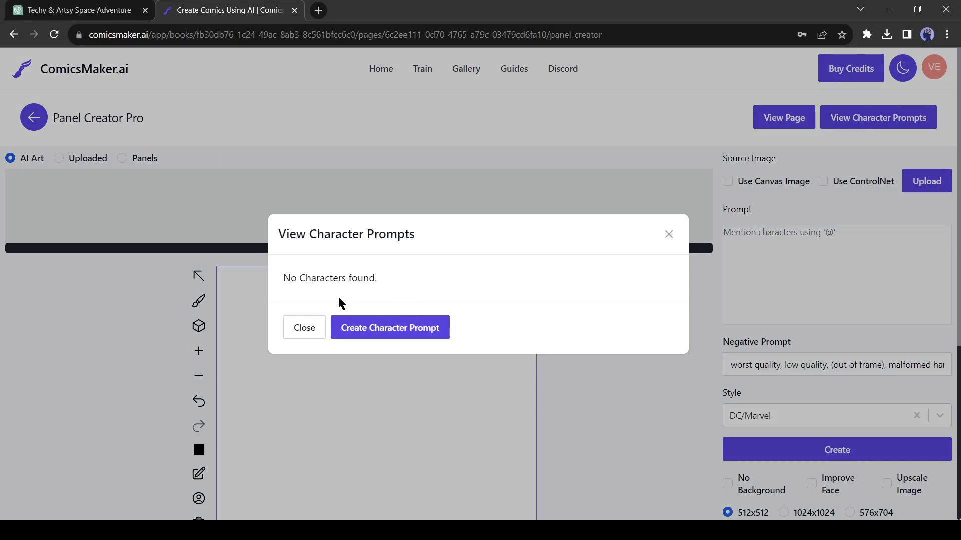
{"action": "left_click", "coordinate": [379, 338]}
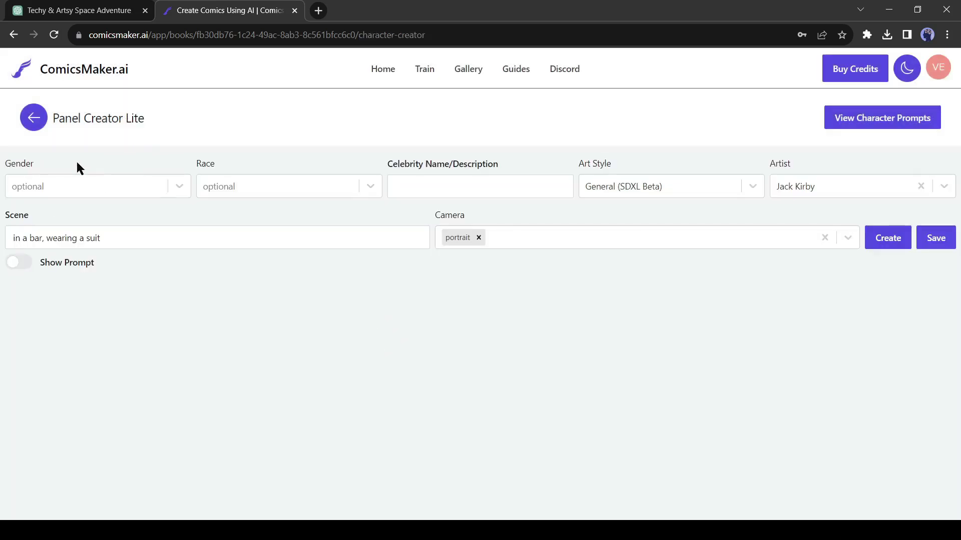
Make the new character Male with American as the race.
{"action": "left_click", "coordinate": [83, 9]}
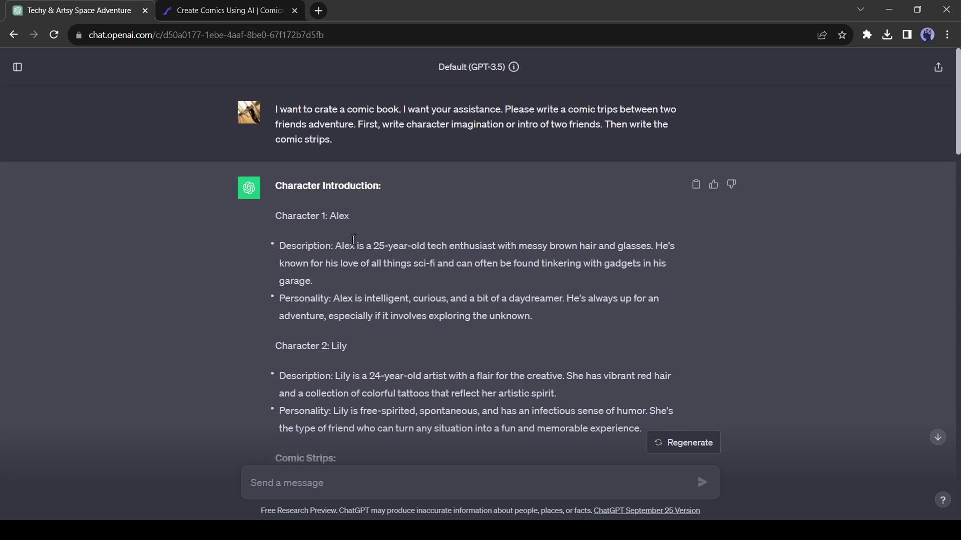
{"action": "double_click", "coordinate": [348, 247]}
{"action": "left_click", "coordinate": [235, 10]}
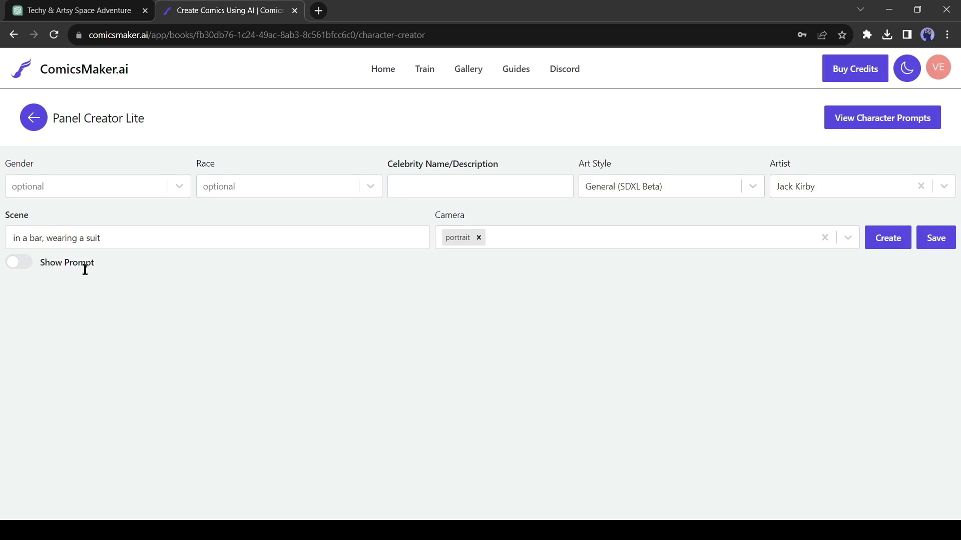
{"action": "left_click", "coordinate": [119, 185]}
{"action": "left_click", "coordinate": [103, 216]}
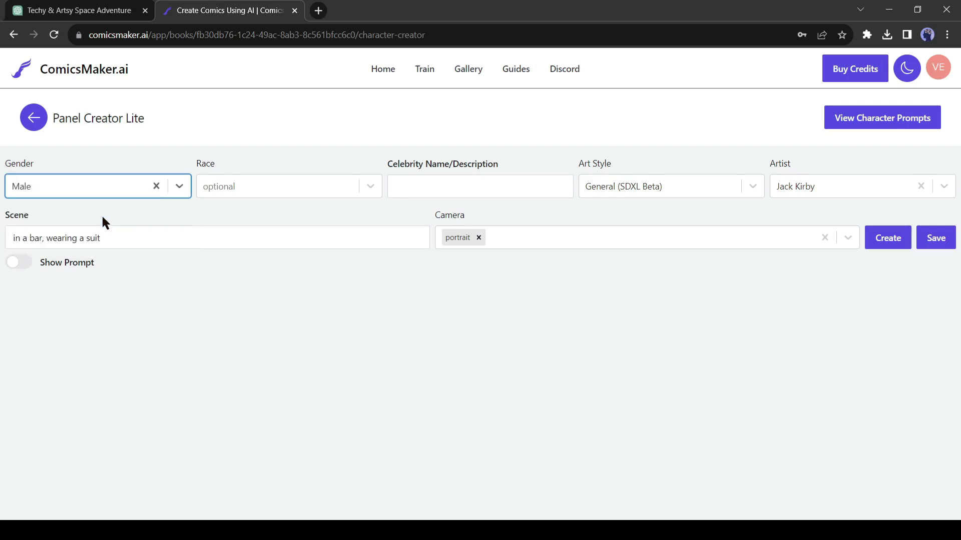
{"action": "left_click", "coordinate": [300, 187]}
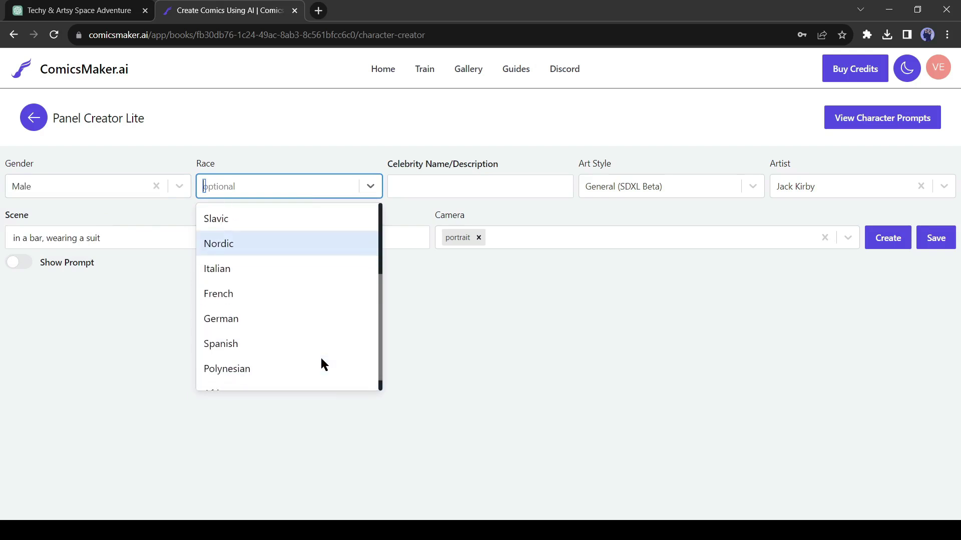
{"action": "scroll", "coordinate": [321, 360], "scroll_direction": "down", "scroll_amount": 1}
{"action": "scroll", "coordinate": [284, 373], "scroll_direction": "up", "scroll_amount": 2}
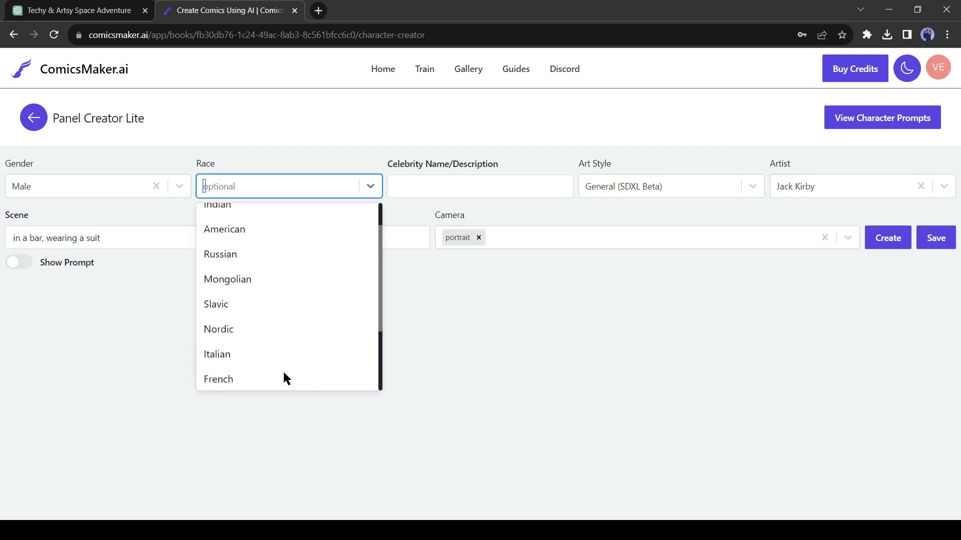
{"action": "scroll", "coordinate": [283, 370], "scroll_direction": "up", "scroll_amount": 1}
{"action": "left_click", "coordinate": [290, 273]}
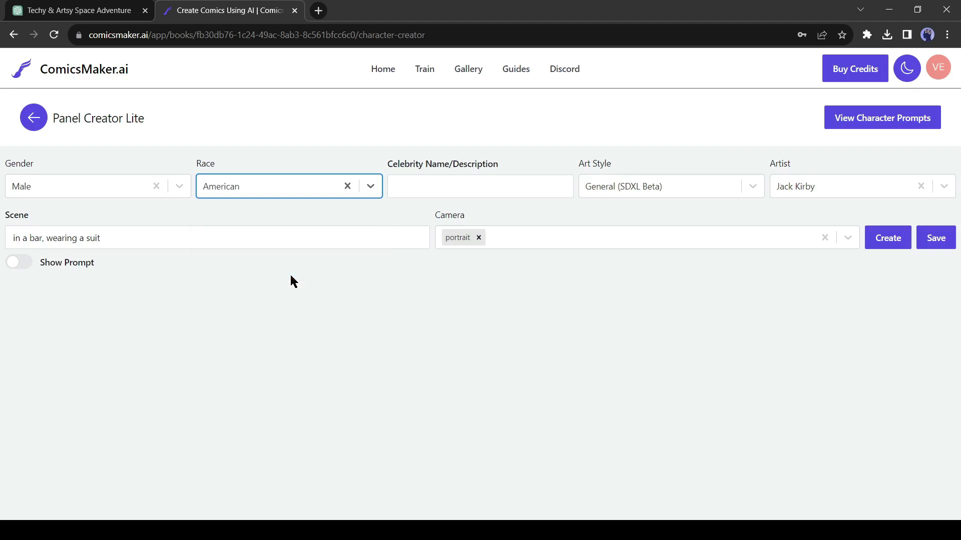
Name the character Alex and choose the Anime art style.
{"action": "left_click", "coordinate": [446, 191]}
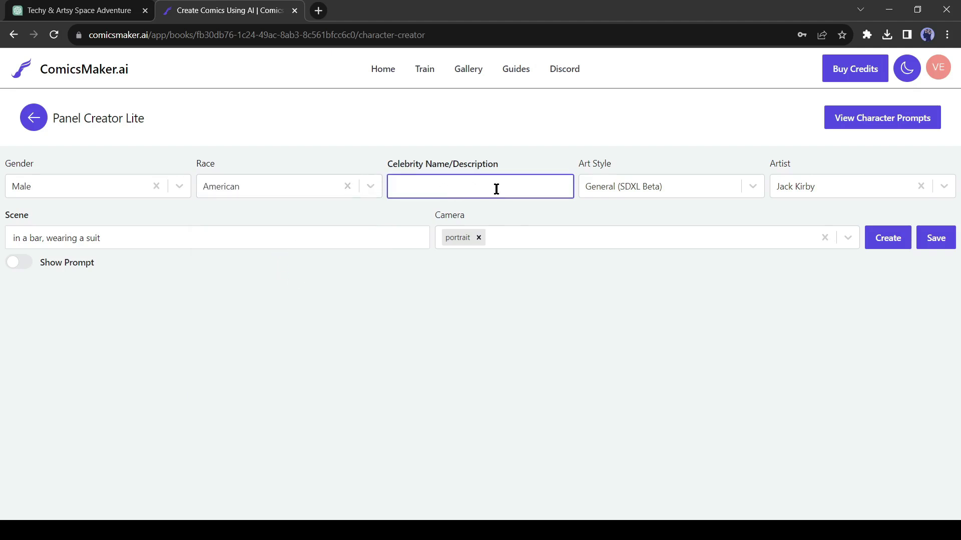
{"action": "type", "text": "Alex"}
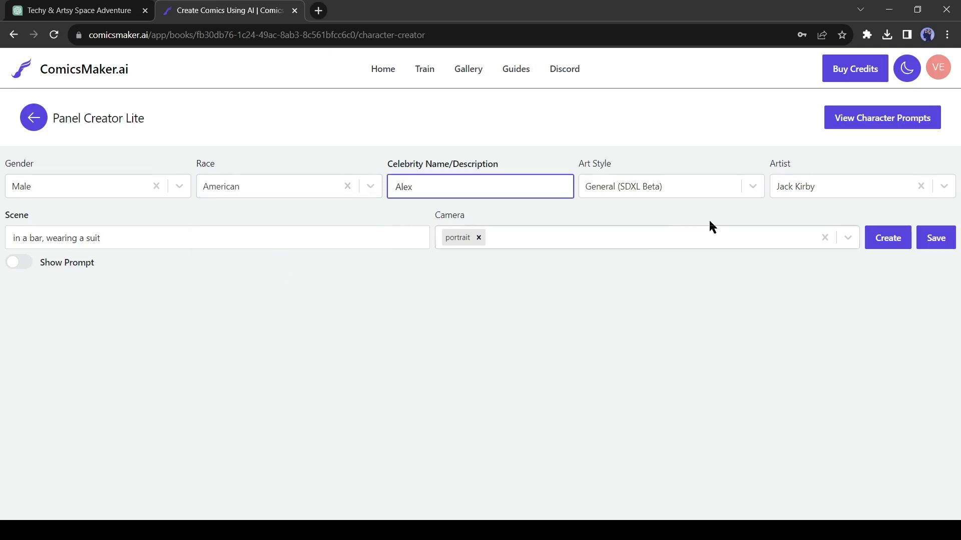
{"action": "left_click", "coordinate": [688, 188]}
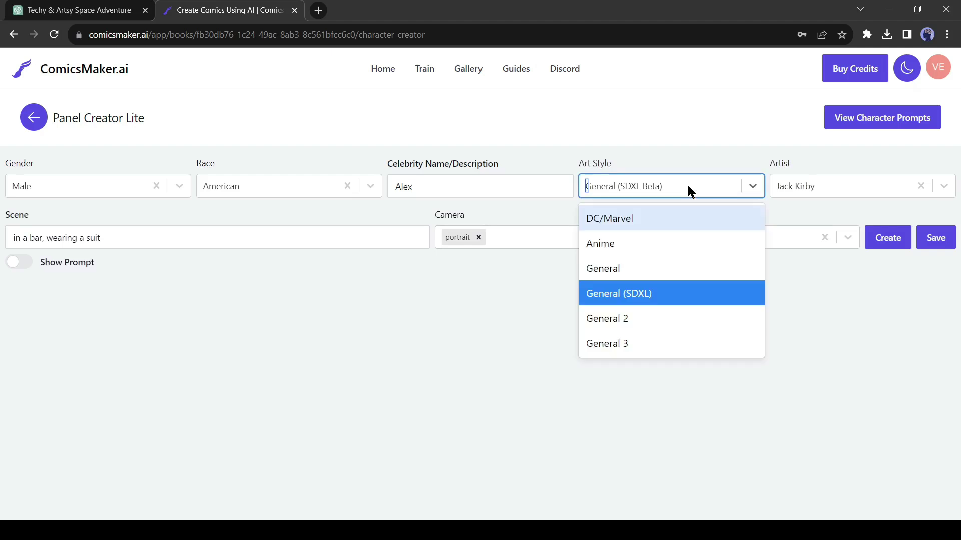
{"action": "left_click", "coordinate": [657, 249]}
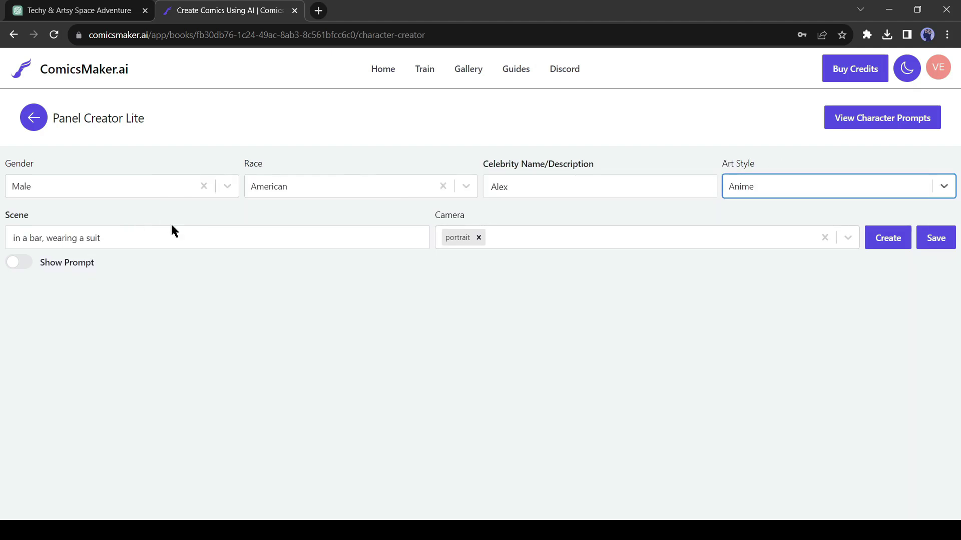
Replace the prompt with Alex's description copied from ChatGPT.
{"action": "left_click", "coordinate": [120, 239]}
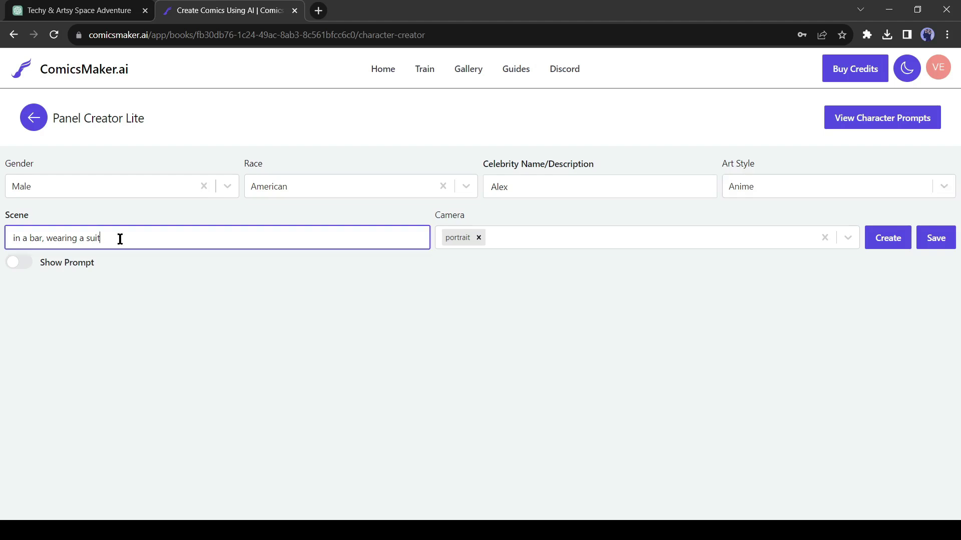
{"action": "left_click", "coordinate": [11, 262]}
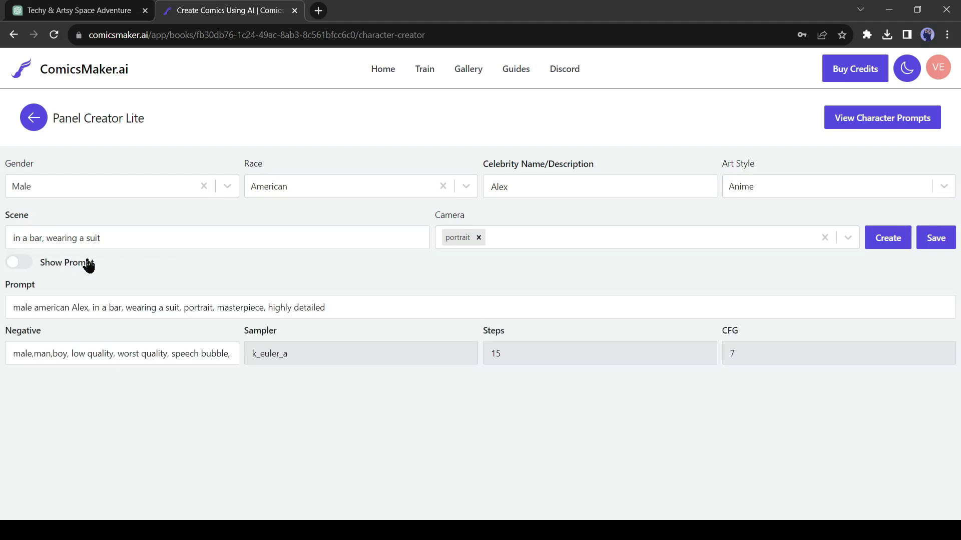
{"action": "left_click", "coordinate": [128, 307]}
{"action": "key", "text": "ctrl+shift+Tab"}
{"action": "left_click_drag", "start_coordinate": [367, 245], "coordinate": [313, 281]}
{"action": "key", "text": "ctrl+c"}
{"action": "key", "text": "ctrl+Tab"}
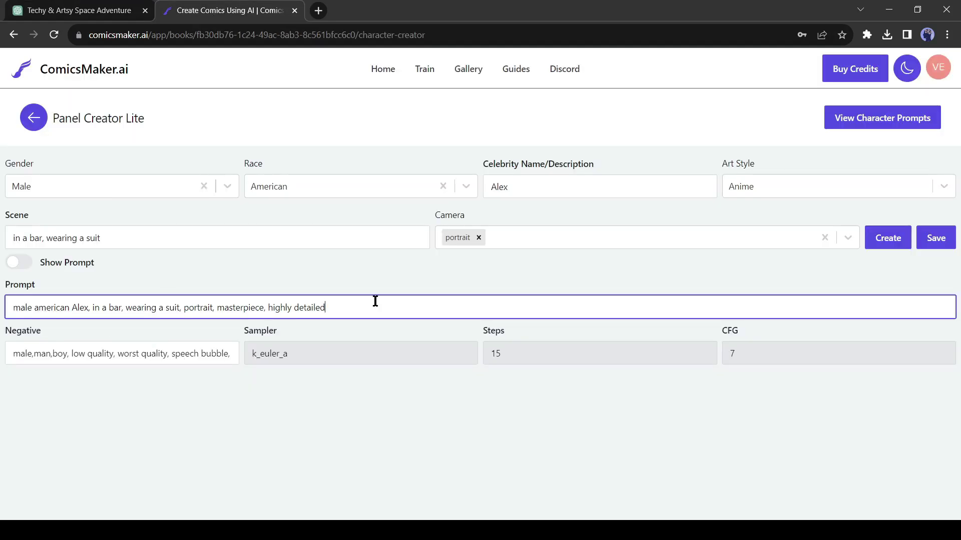
{"action": "left_click_drag", "start_coordinate": [183, 308], "coordinate": [14, 307]}
{"action": "key", "text": "ctrl+v"}
Set the scene to 'tinkering with gadgets in his garage', taken from the prompt.
{"action": "left_click", "coordinate": [659, 307]}
{"action": "key", "text": "BackSpace"}
{"action": "type", "text": ","}
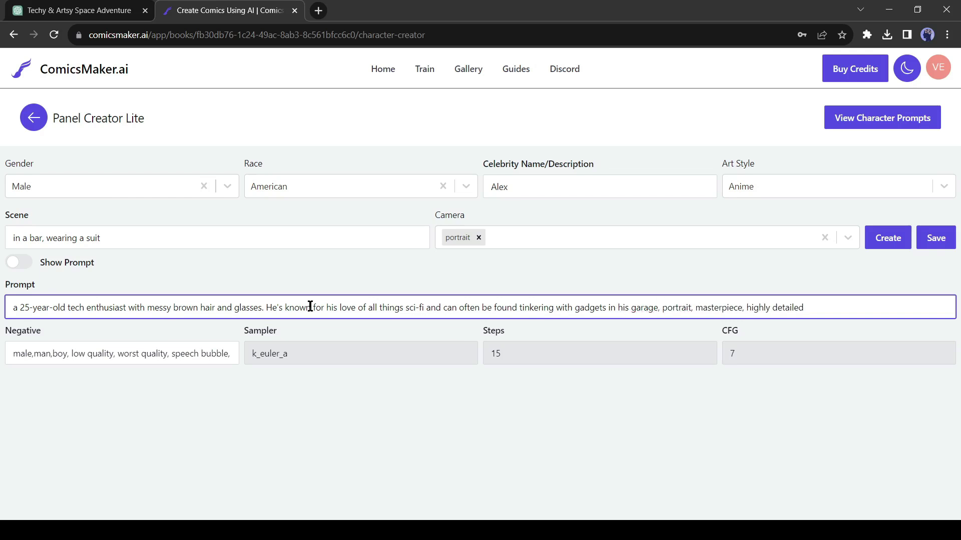
{"action": "left_click_drag", "start_coordinate": [520, 307], "coordinate": [658, 307]}
{"action": "key", "text": "ctrl+c"}
{"action": "left_click_drag", "start_coordinate": [150, 236], "coordinate": [9, 239]}
{"action": "key", "text": "ctrl+v"}
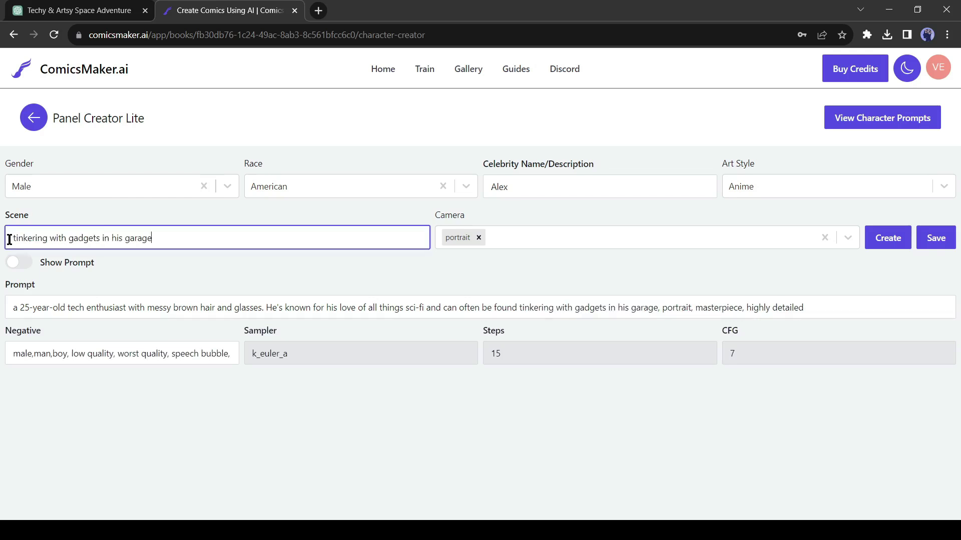
Save the character prompt under the name Alex.
{"action": "left_click", "coordinate": [935, 238]}
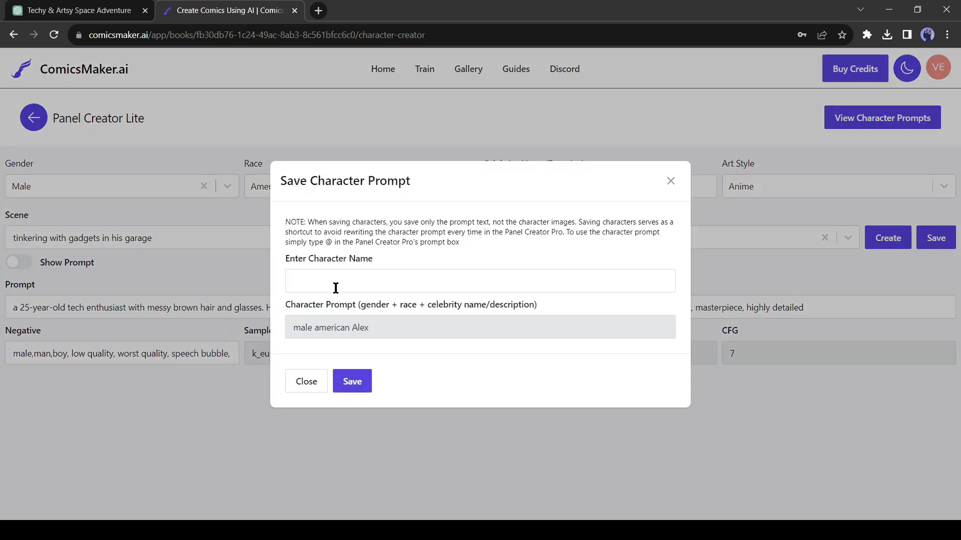
{"action": "left_click", "coordinate": [393, 278]}
{"action": "key", "text": "Return"}
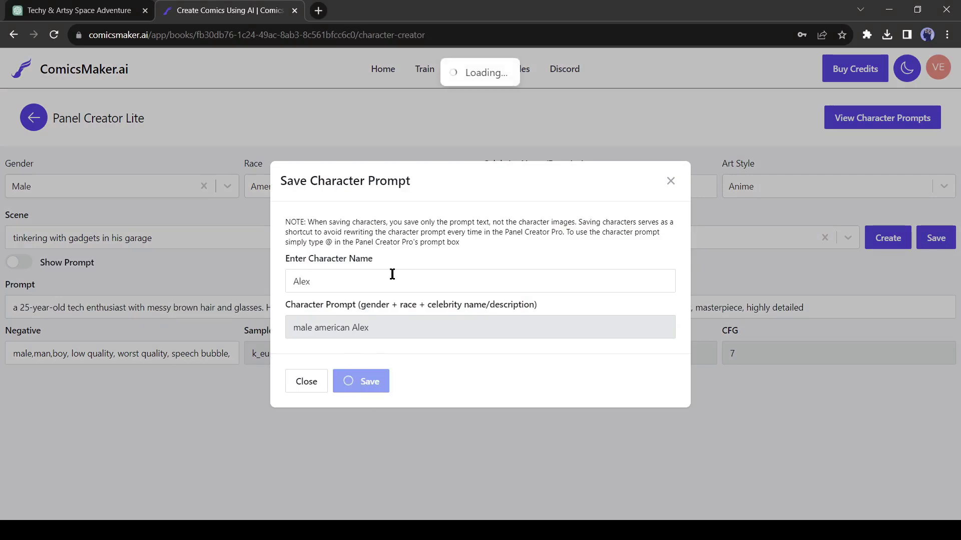
{"action": "left_click", "coordinate": [670, 180]}
Generate anime portraits of Alex and look them over.
{"action": "left_click", "coordinate": [888, 240]}
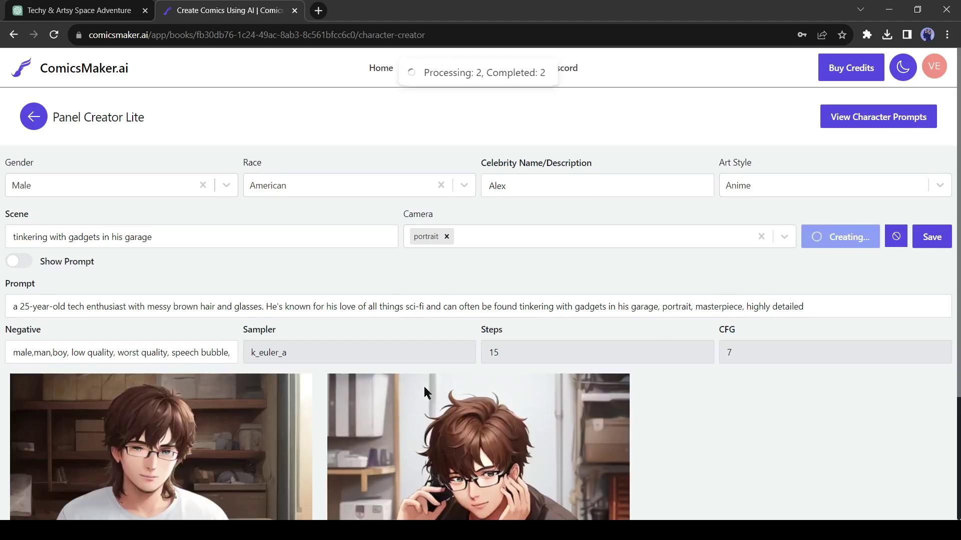
{"action": "scroll", "coordinate": [425, 387], "scroll_direction": "down", "scroll_amount": 3}
{"action": "scroll", "coordinate": [441, 357], "scroll_direction": "up", "scroll_amount": 3}
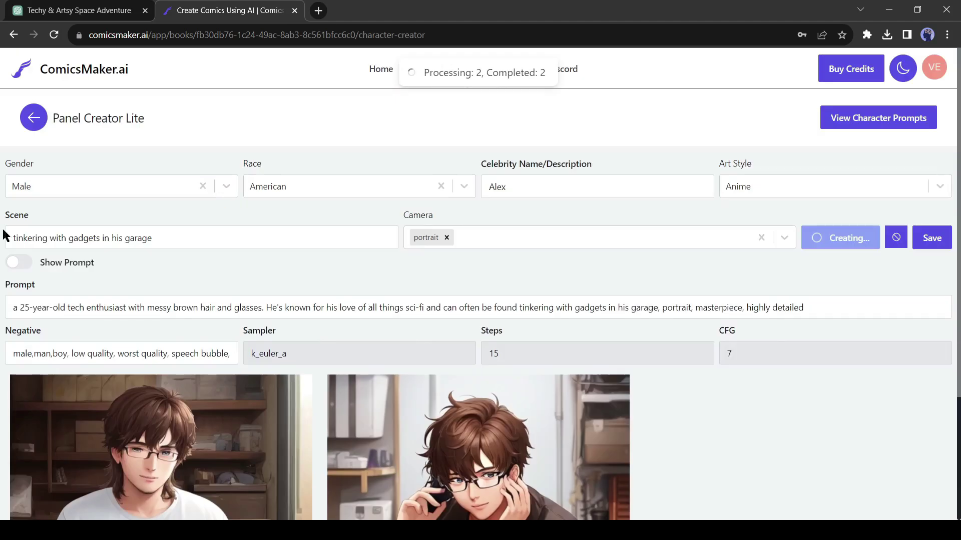
Change the character's gender to Female and its name from Alex to Lily.
{"action": "left_click", "coordinate": [135, 190]}
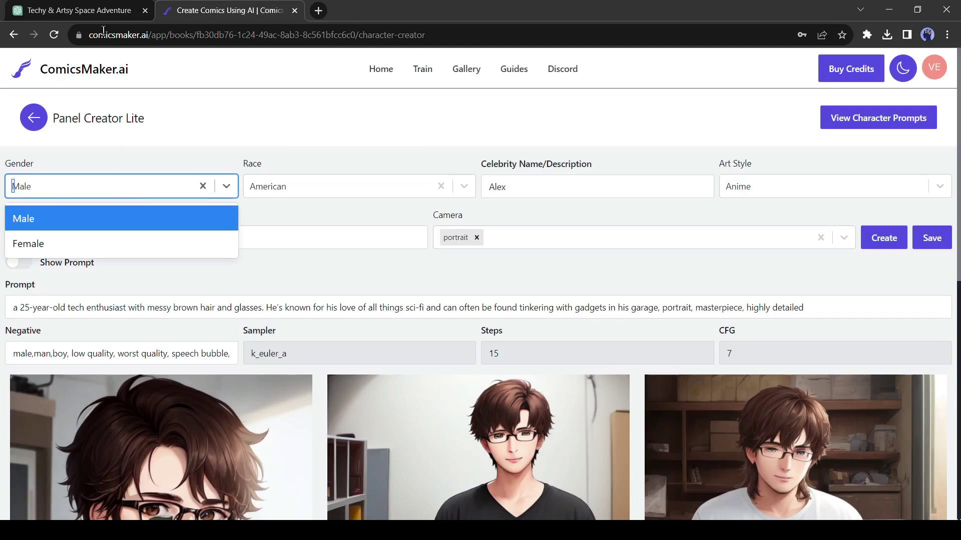
{"action": "left_click", "coordinate": [69, 6]}
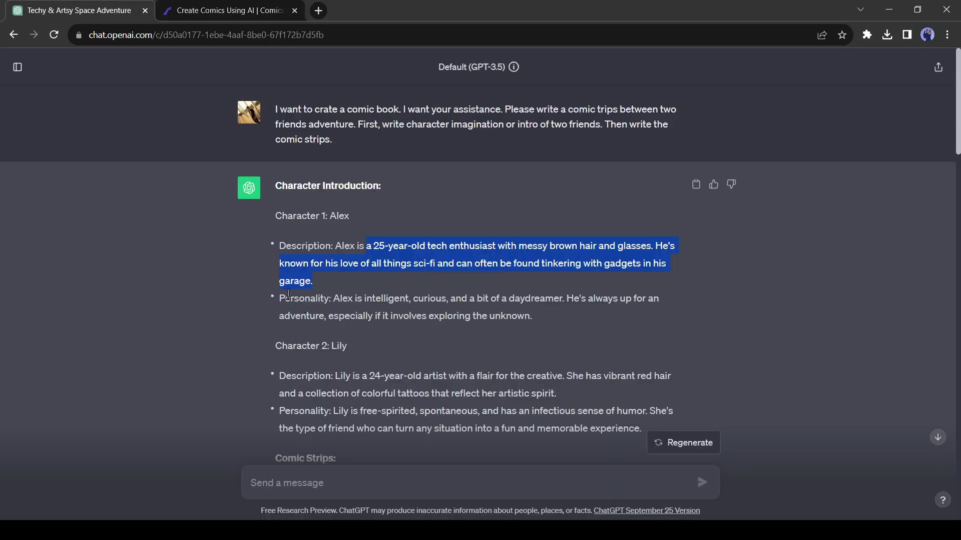
{"action": "left_click", "coordinate": [336, 343]}
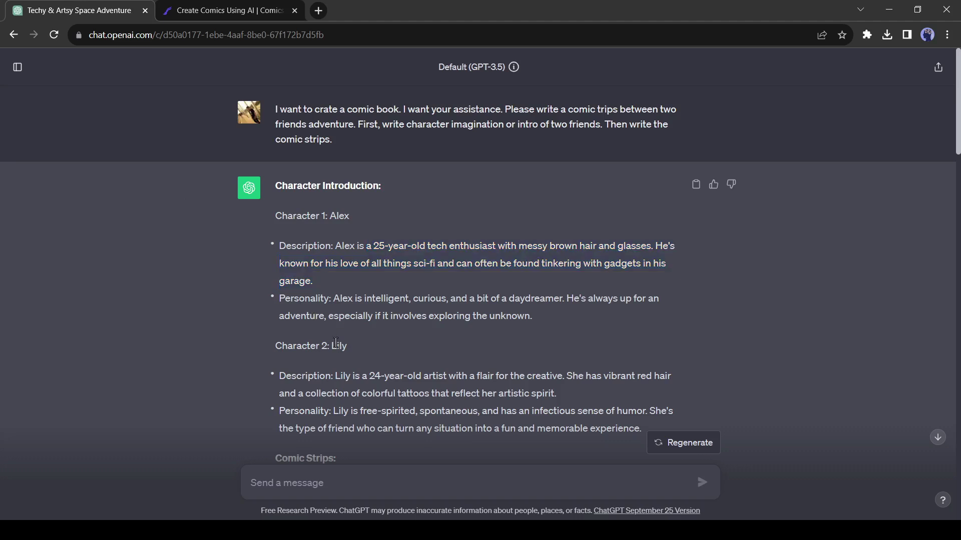
{"action": "left_click", "coordinate": [249, 5]}
{"action": "left_click", "coordinate": [107, 176]}
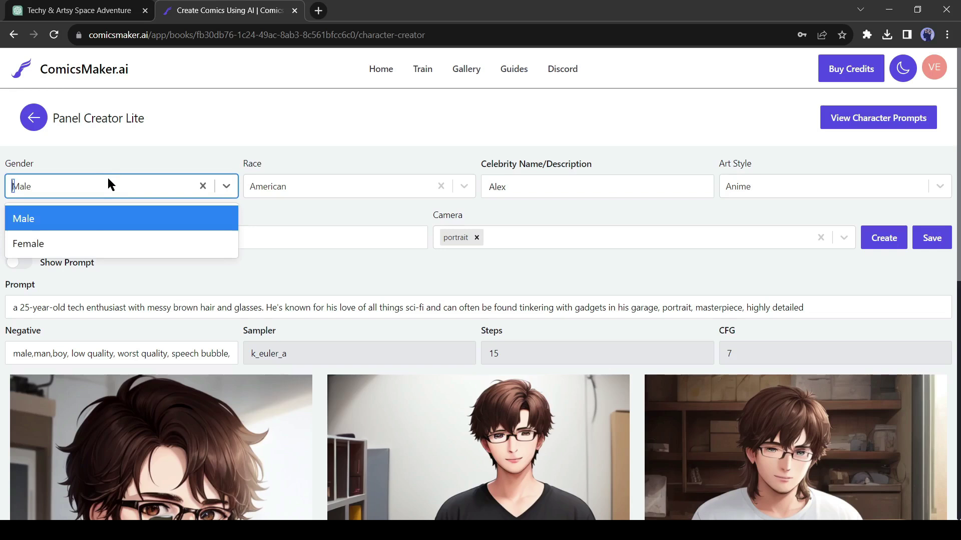
{"action": "left_click", "coordinate": [80, 239]}
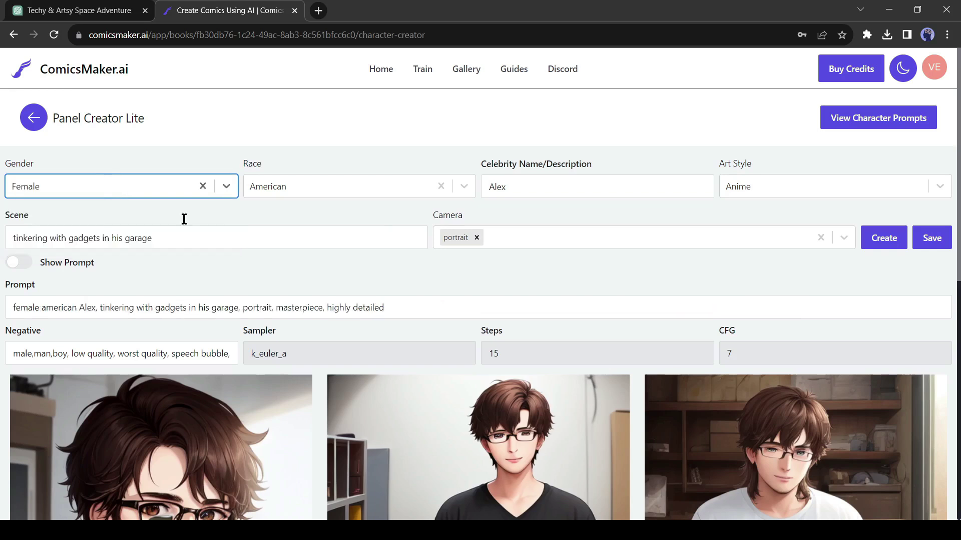
{"action": "double_click", "coordinate": [565, 186]}
{"action": "type", "text": "Lily"}
{"action": "left_click", "coordinate": [554, 219]}
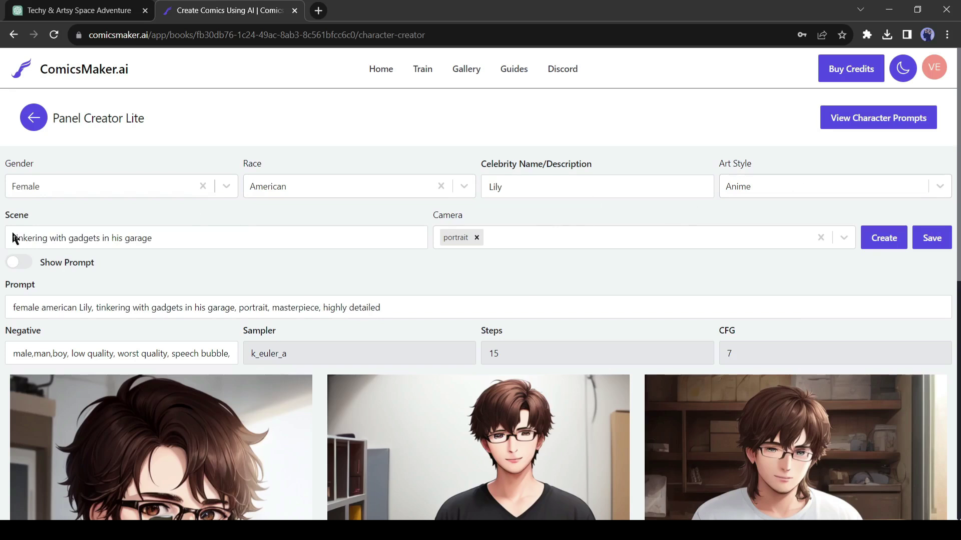
Replace the prompt with Lily's ChatGPT description, dropping the leading 'Lily is'.
{"action": "left_click", "coordinate": [80, 9]}
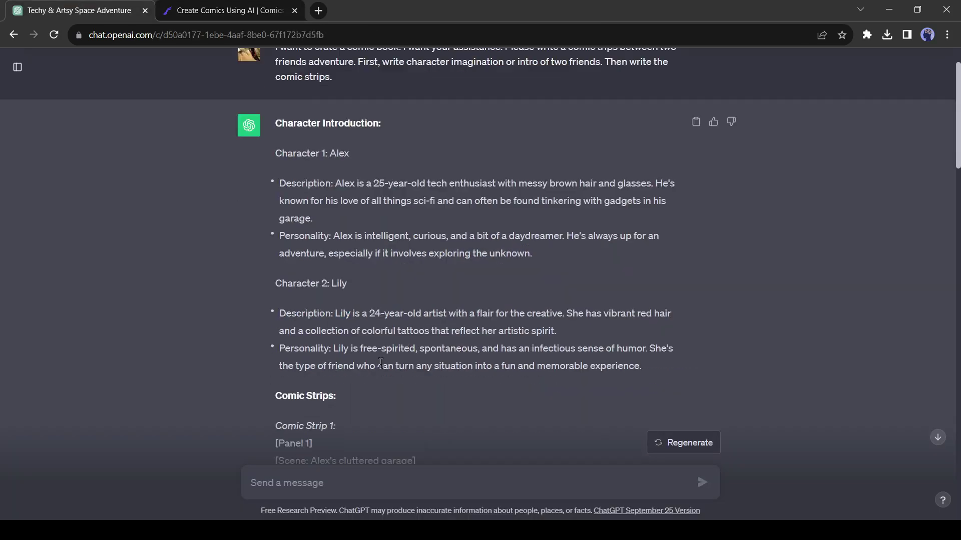
{"action": "left_click_drag", "start_coordinate": [337, 315], "coordinate": [557, 331]}
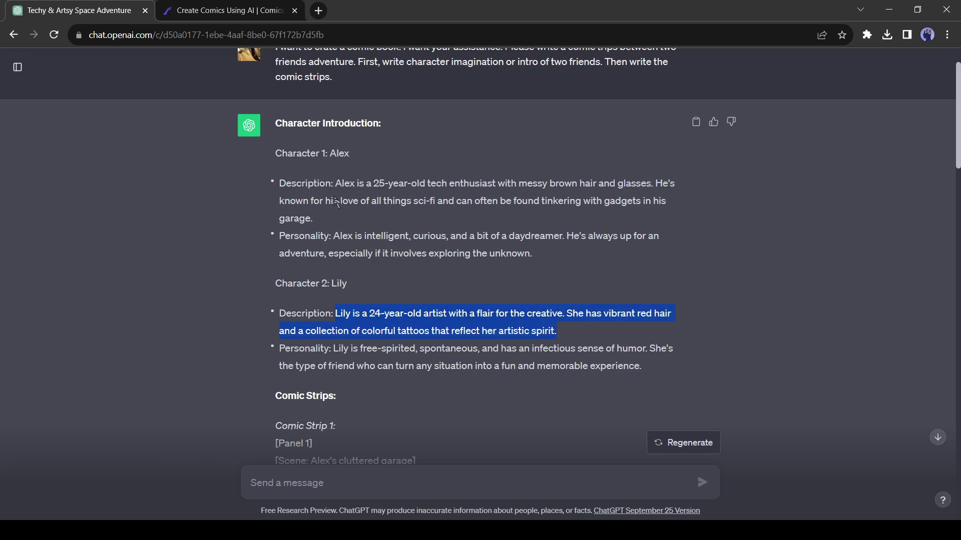
{"action": "left_click", "coordinate": [225, 10]}
{"action": "left_click", "coordinate": [148, 307]}
{"action": "key", "text": "ctrl+a"}
{"action": "key", "text": "ctrl+v"}
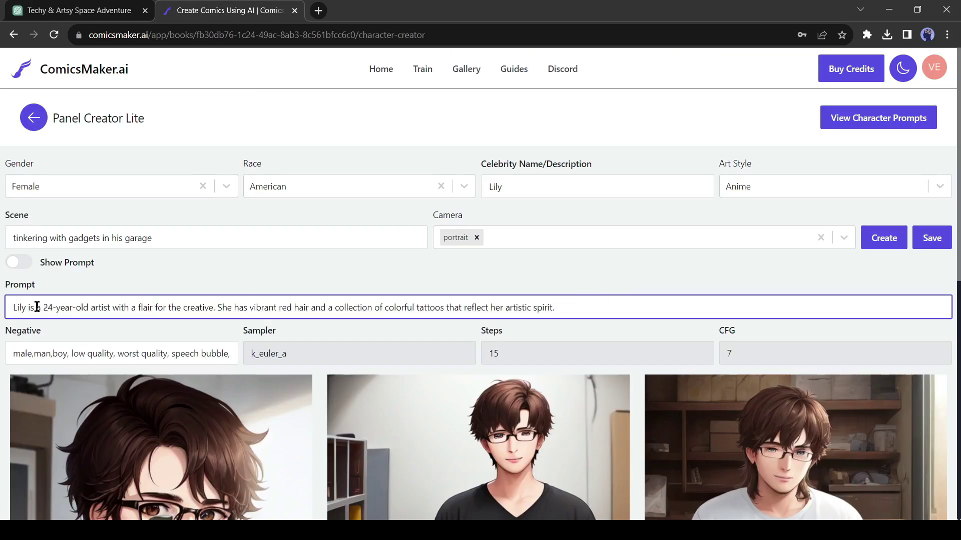
{"action": "left_click_drag", "start_coordinate": [38, 308], "coordinate": [5, 310]}
{"action": "key", "text": "BackSpace"}
Leave the Scene field empty for Lily.
{"action": "left_click_drag", "start_coordinate": [155, 238], "coordinate": [5, 239]}
{"action": "type", "text": "dr"}
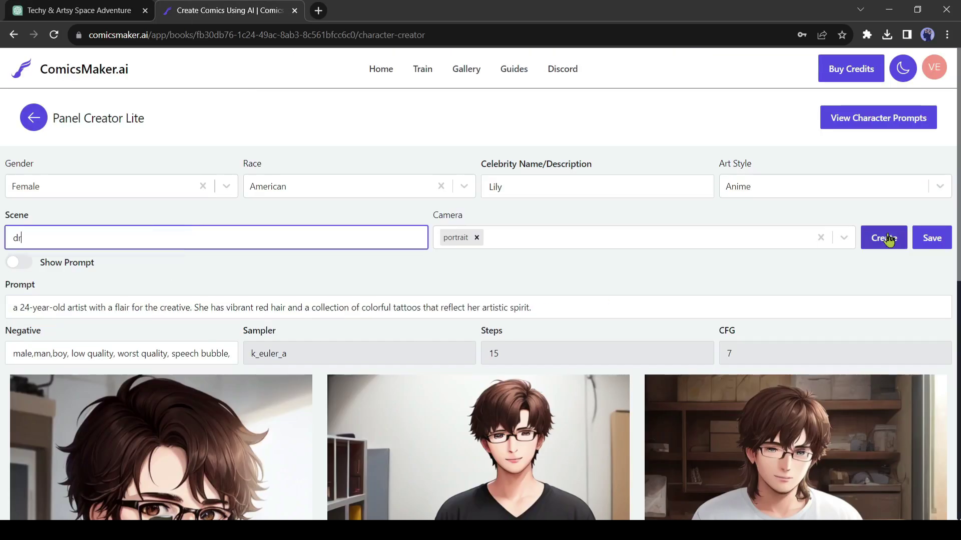
{"action": "type", "text": "awing a"}
{"action": "key", "text": "ctrl+a"}
{"action": "key", "text": "BackSpace"}
Save the character prompt under the name Lily.
{"action": "left_click", "coordinate": [922, 242]}
{"action": "double_click", "coordinate": [375, 281]}
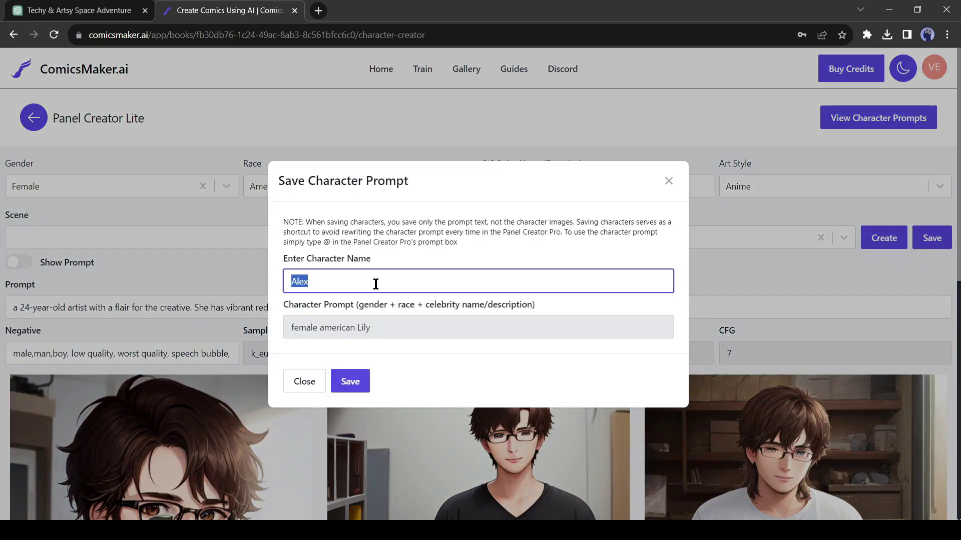
{"action": "type", "text": "Lily"}
{"action": "left_click", "coordinate": [351, 381]}
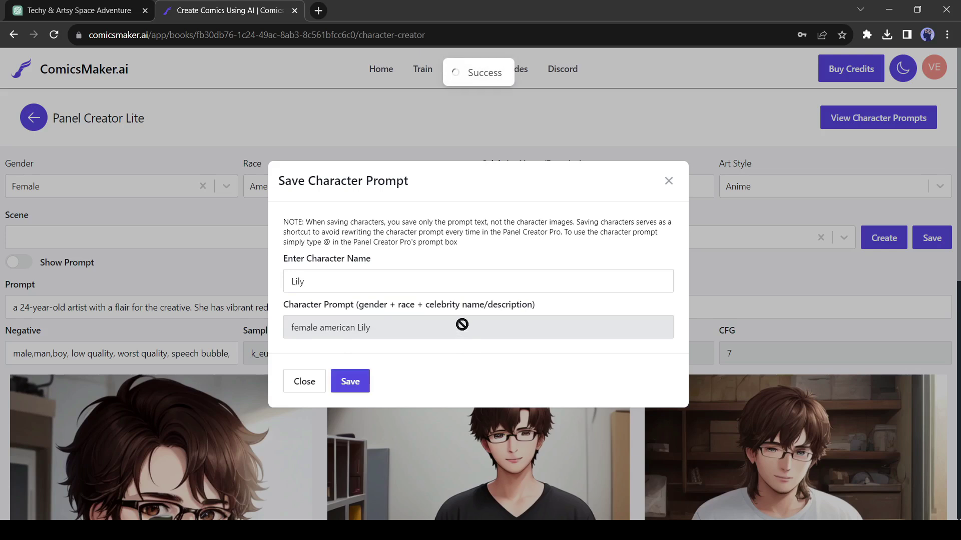
{"action": "left_click", "coordinate": [669, 180]}
Generate red-haired anime portraits of Lily.
{"action": "left_click", "coordinate": [883, 238]}
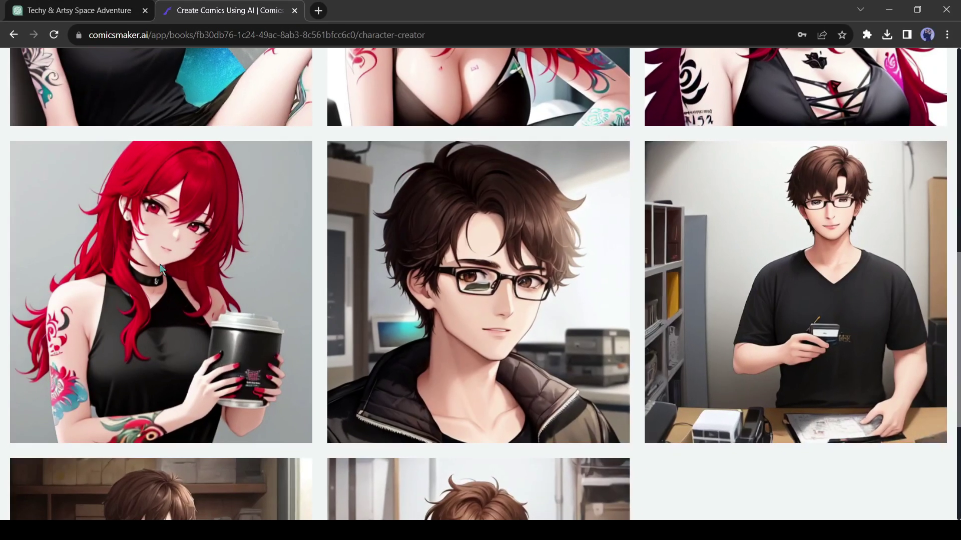
{"action": "scroll", "coordinate": [159, 261], "scroll_direction": "up", "scroll_amount": 8}
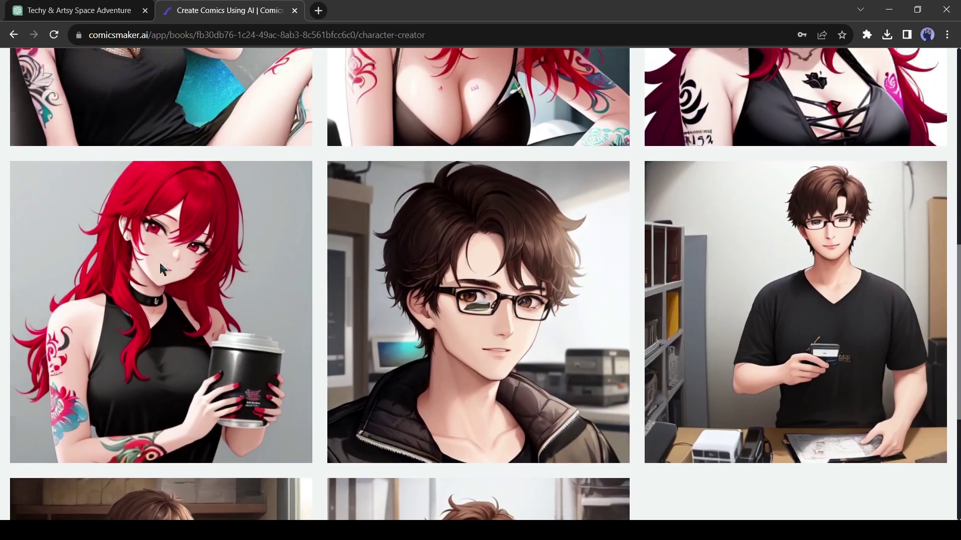
{"action": "scroll", "coordinate": [160, 264], "scroll_direction": "up", "scroll_amount": 2}
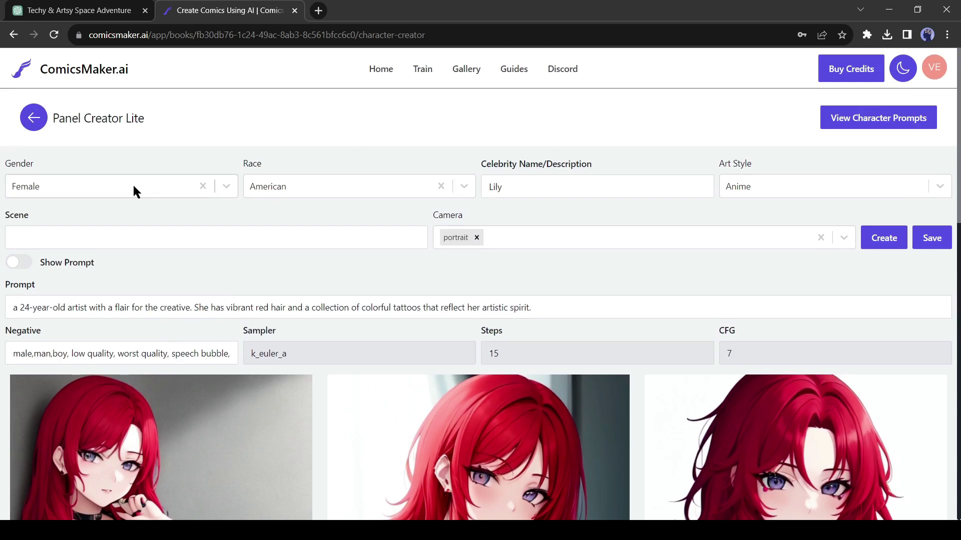
Reopen the Test comic's unsaved first page from the page list.
{"action": "left_click", "coordinate": [34, 126]}
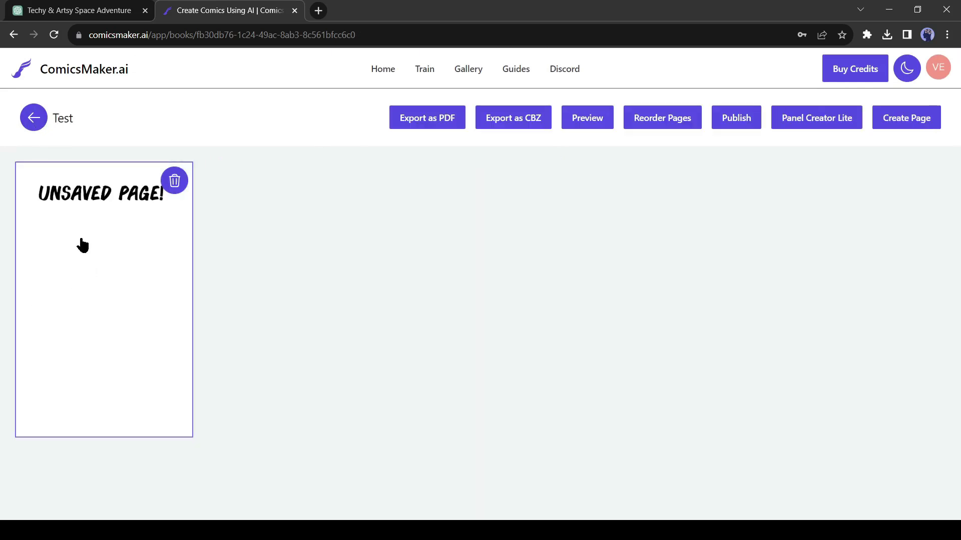
{"action": "left_click", "coordinate": [114, 283]}
{"action": "scroll", "coordinate": [586, 297], "scroll_direction": "down", "scroll_amount": 1}
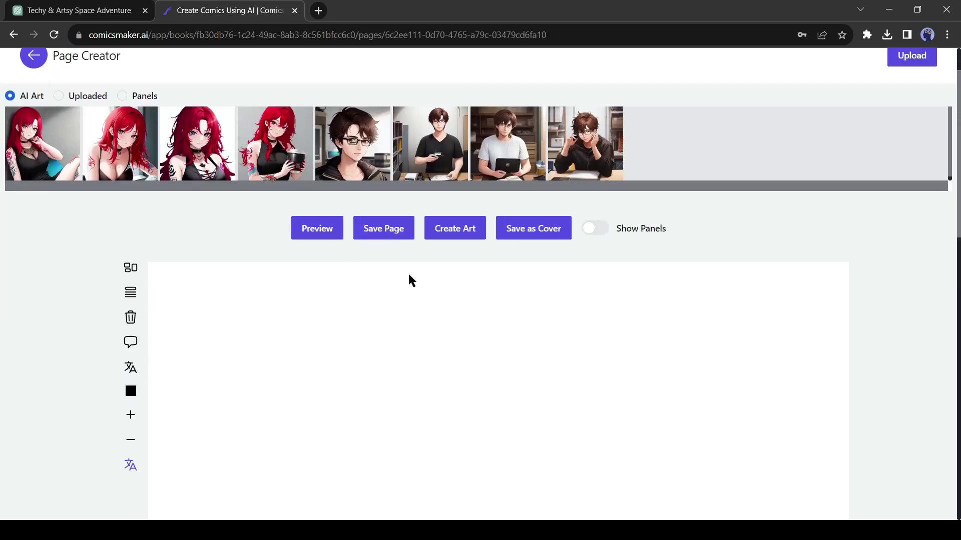
Highlight the Panel 3 scene of Alex and Lily bumping into each other in ChatGPT.
{"action": "left_click", "coordinate": [77, 10]}
{"action": "left_click", "coordinate": [459, 327]}
{"action": "scroll", "coordinate": [441, 335], "scroll_direction": "down", "scroll_amount": 5}
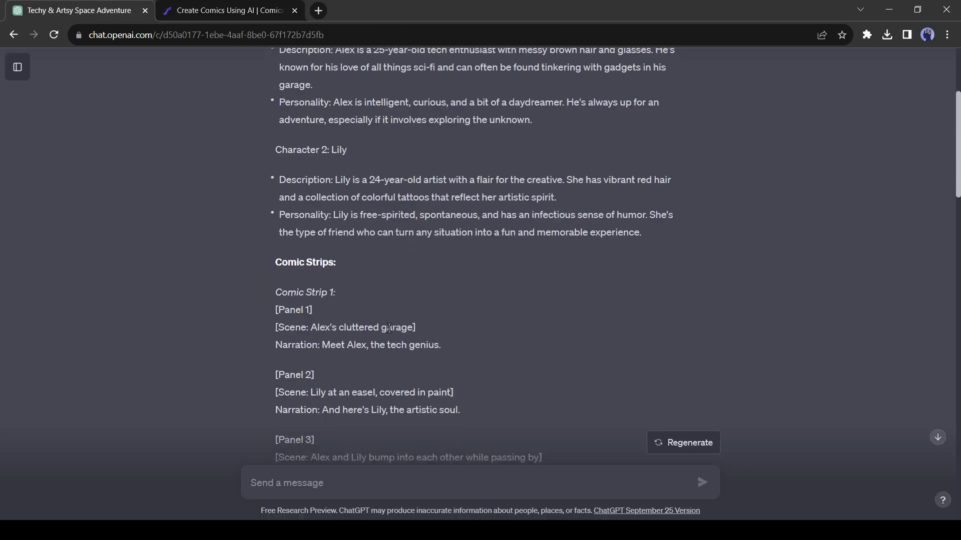
{"action": "scroll", "coordinate": [404, 267], "scroll_direction": "down", "scroll_amount": 1}
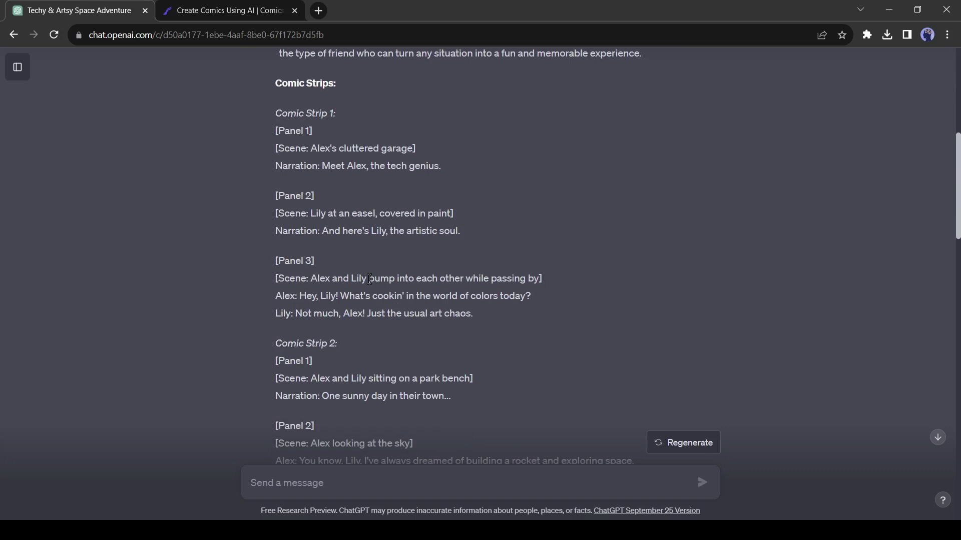
{"action": "left_click_drag", "start_coordinate": [369, 279], "coordinate": [538, 280]}
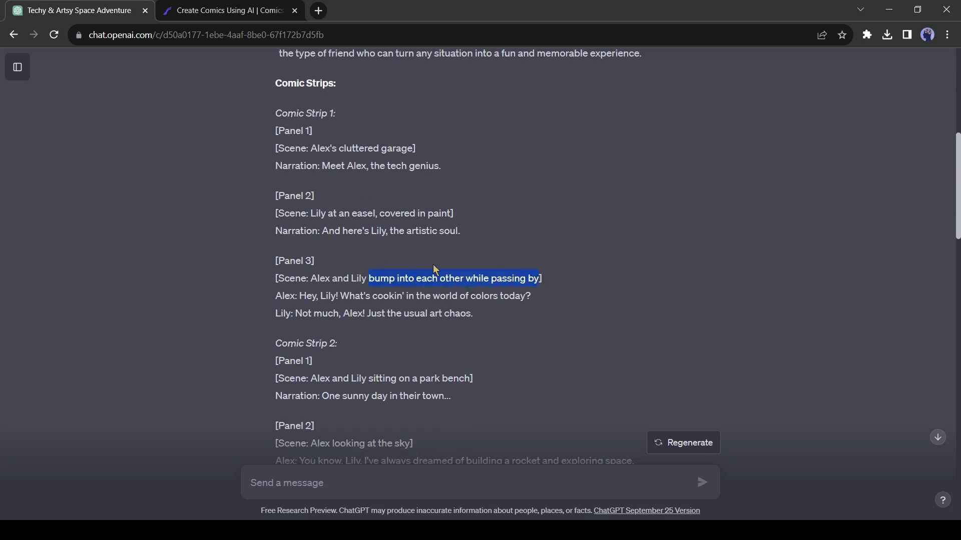
{"action": "left_click", "coordinate": [239, 7]}
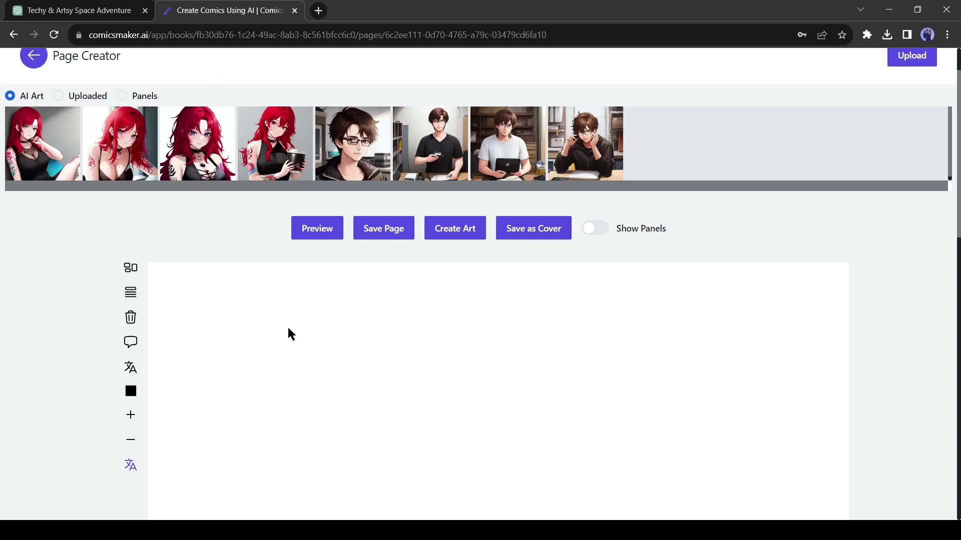
Fill a new panel's art prompt with the Panel 3 scene of Alex and Lily bumping into each other.
{"action": "left_click", "coordinate": [457, 231]}
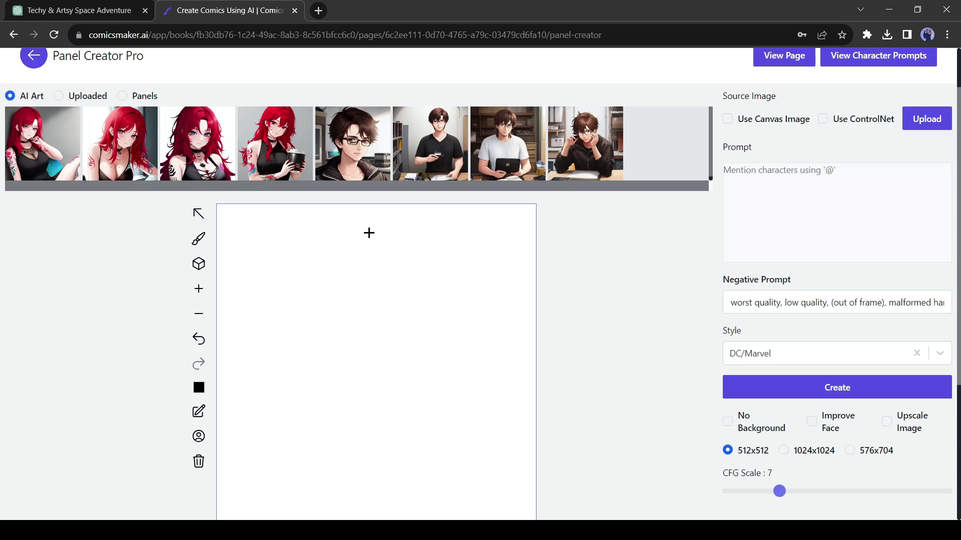
{"action": "left_click", "coordinate": [65, 5]}
{"action": "scroll", "coordinate": [381, 244], "scroll_direction": "up", "scroll_amount": 1}
{"action": "scroll", "coordinate": [382, 245], "scroll_direction": "down", "scroll_amount": 1}
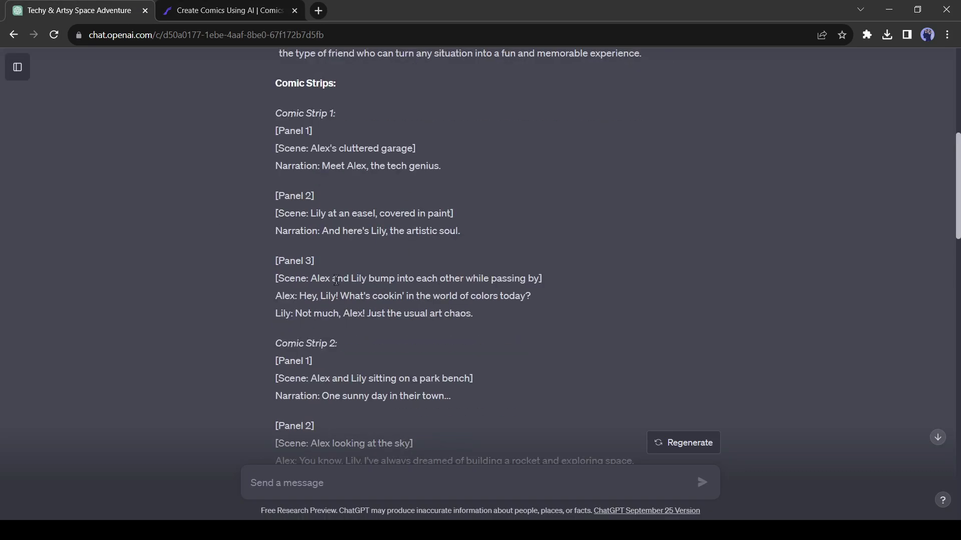
{"action": "left_click_drag", "start_coordinate": [312, 278], "coordinate": [539, 278]}
{"action": "key", "text": "ctrl+c"}
{"action": "left_click", "coordinate": [228, 10]}
{"action": "left_click", "coordinate": [834, 225]}
{"action": "key", "text": "ctrl+v"}
{"action": "left_click_drag", "start_coordinate": [921, 172], "coordinate": [632, 194]}
{"action": "key", "text": "BackSpace"}
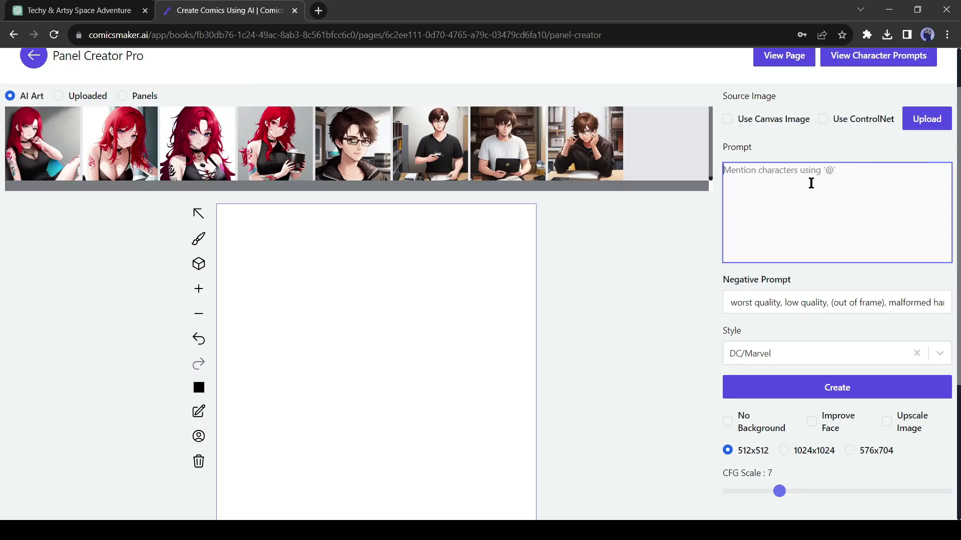
{"action": "key", "text": "ctrl+v"}
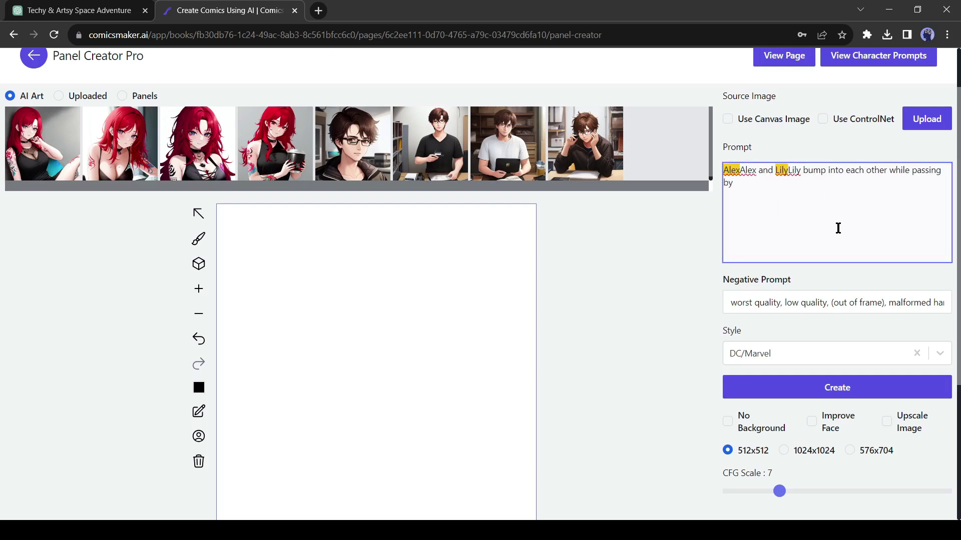
Set the panel's art style to Anime.
{"action": "left_click", "coordinate": [841, 354]}
{"action": "left_click", "coordinate": [798, 350]}
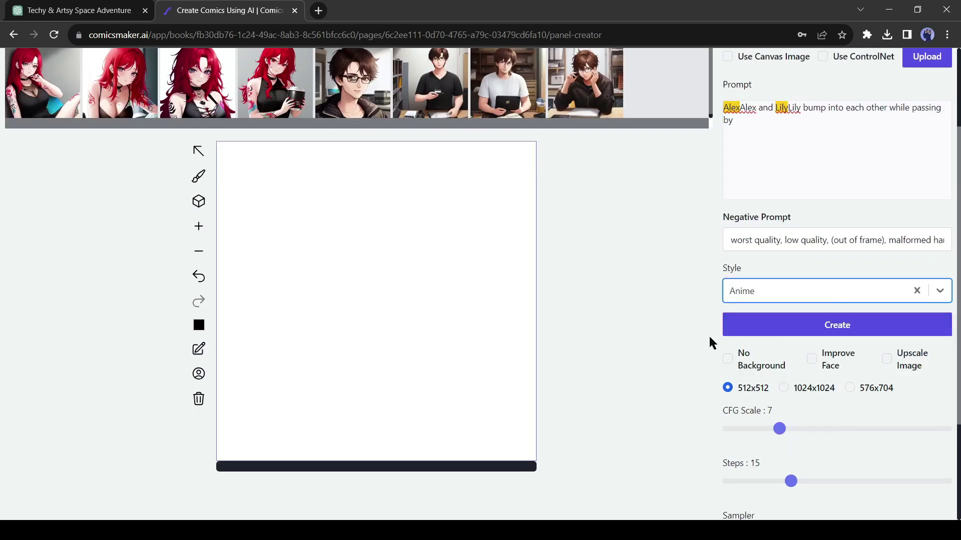
{"action": "scroll", "coordinate": [706, 343], "scroll_direction": "down", "scroll_amount": 1}
{"action": "scroll", "coordinate": [697, 338], "scroll_direction": "up", "scroll_amount": 4}
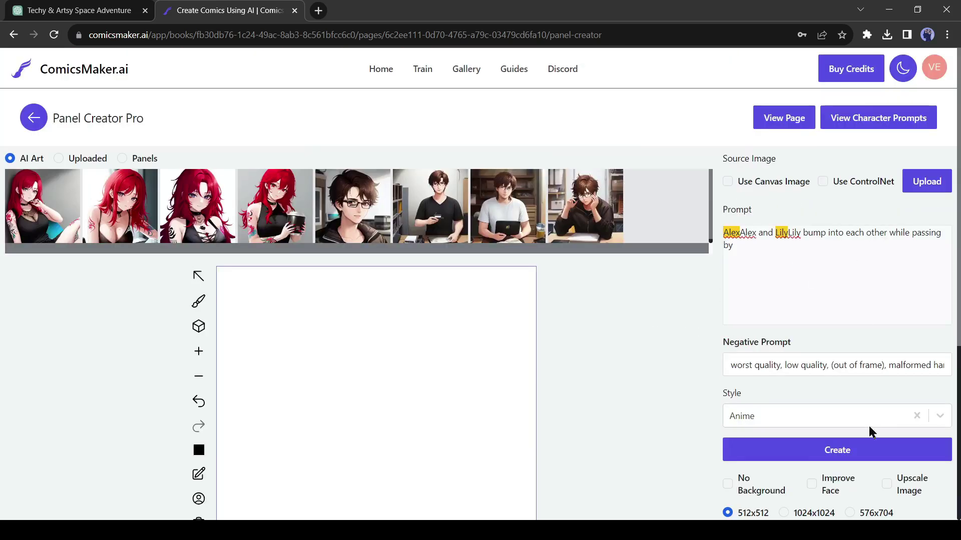
Generate two more 576x704 anime images of Alex and Lily together, including one of them working on the rocket.
{"action": "left_click", "coordinate": [828, 442]}
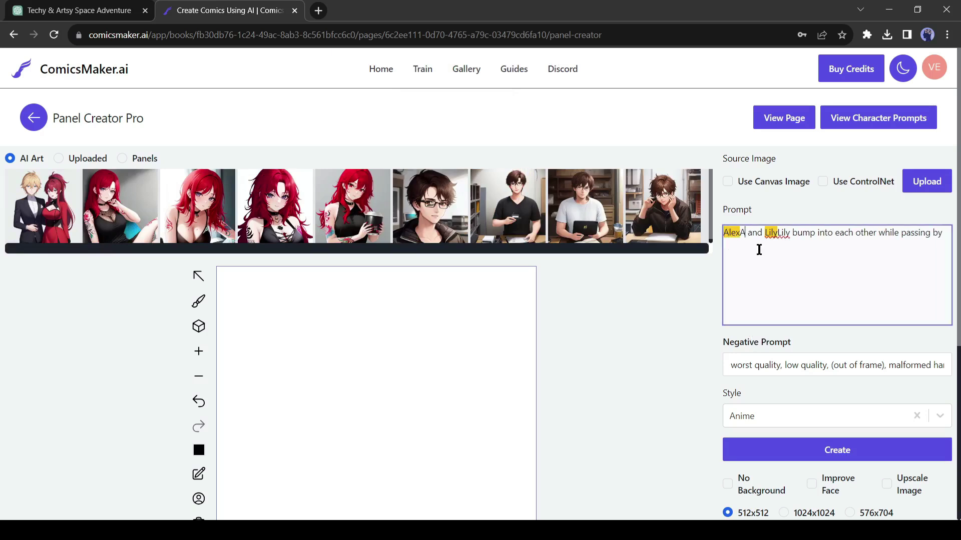
{"action": "left_click", "coordinate": [838, 450]}
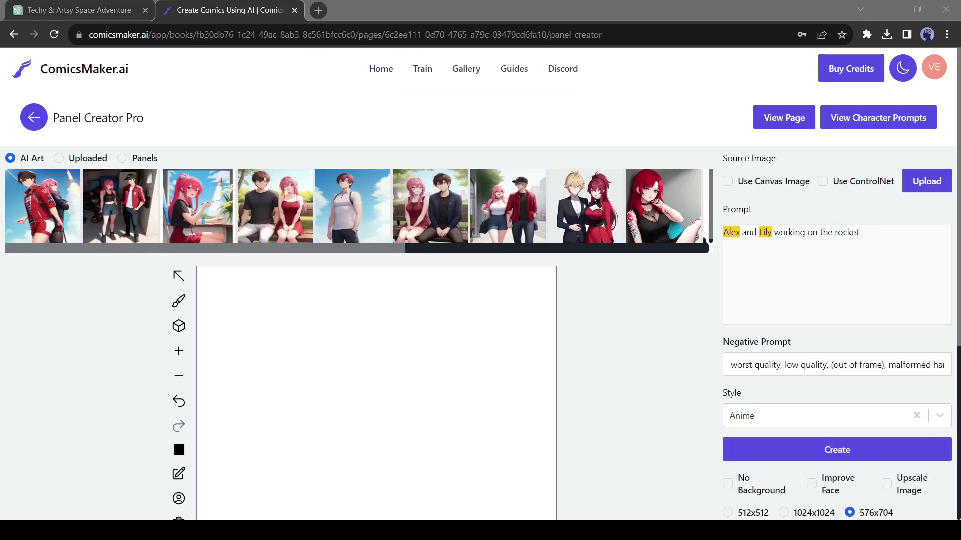
Return to the page layout and add a new panel enlarged to cover the top-left half.
{"action": "left_click", "coordinate": [782, 122]}
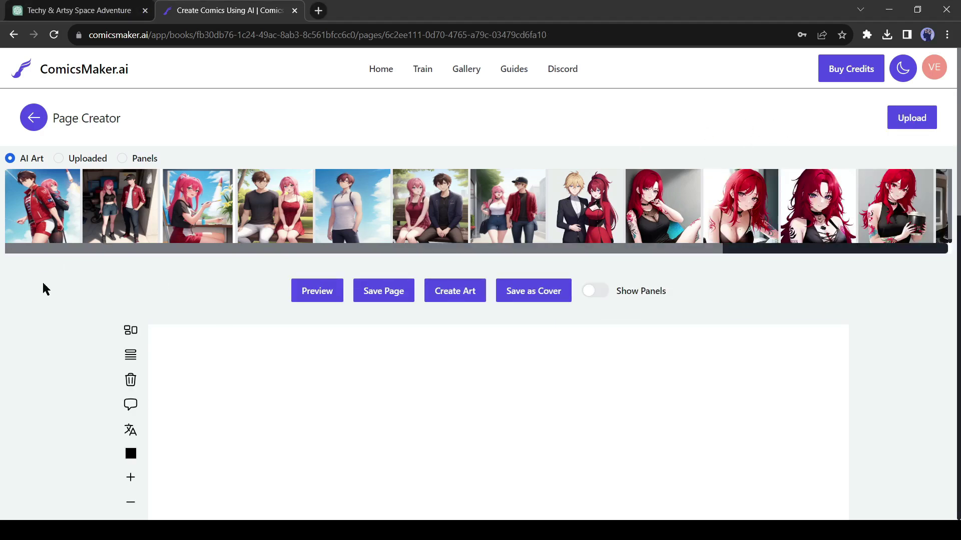
{"action": "scroll", "coordinate": [50, 302], "scroll_direction": "down", "scroll_amount": 3}
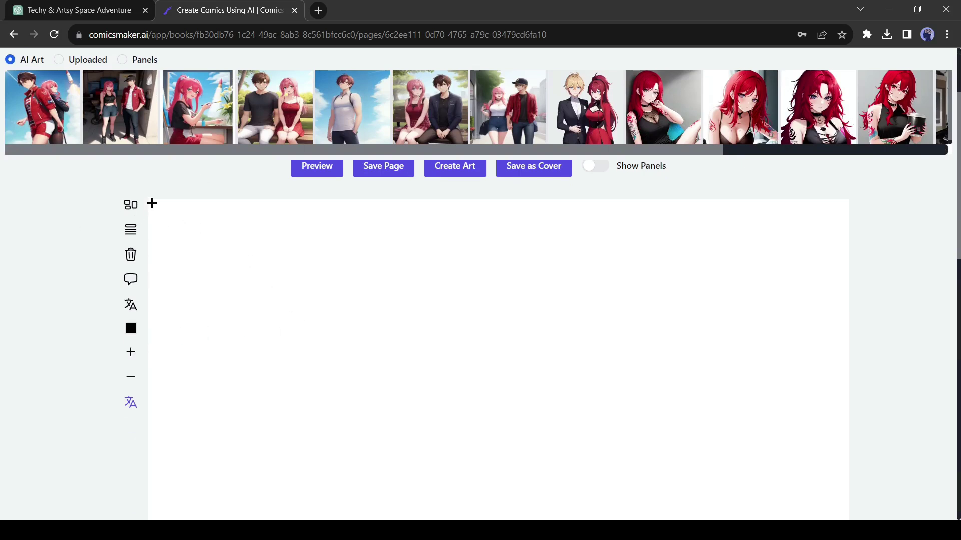
{"action": "left_click", "coordinate": [151, 204]}
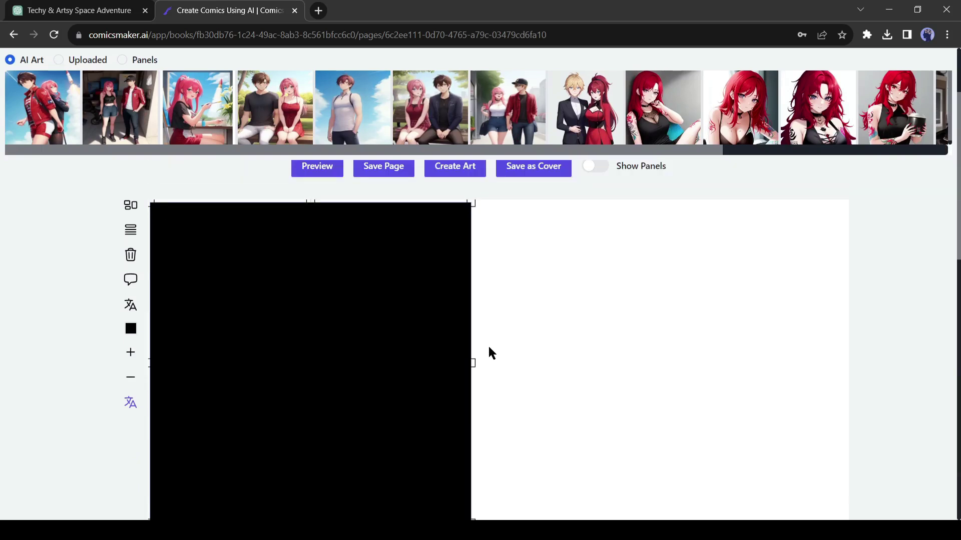
{"action": "left_click_drag", "start_coordinate": [472, 399], "coordinate": [560, 455]}
{"action": "scroll", "coordinate": [310, 313], "scroll_direction": "down", "scroll_amount": 1}
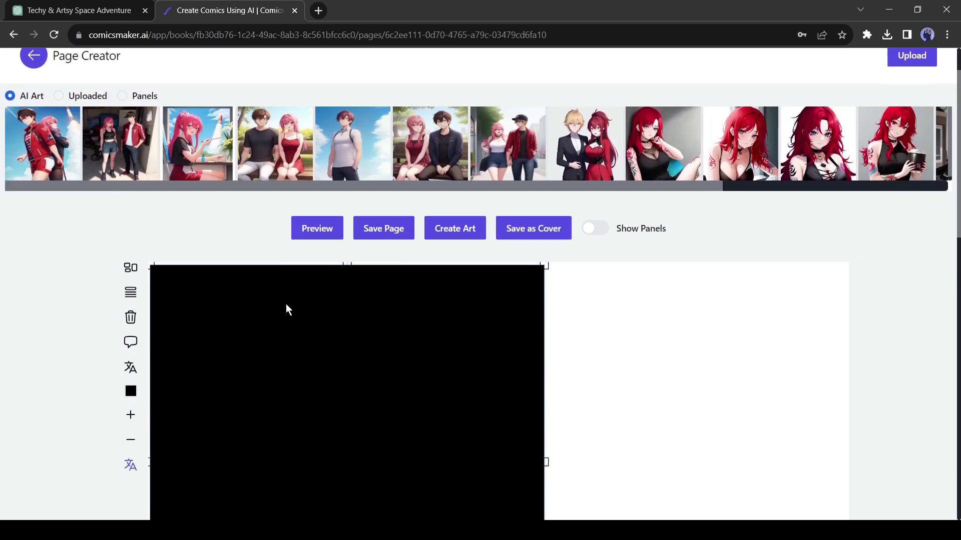
{"action": "scroll", "coordinate": [287, 308], "scroll_direction": "down", "scroll_amount": 1}
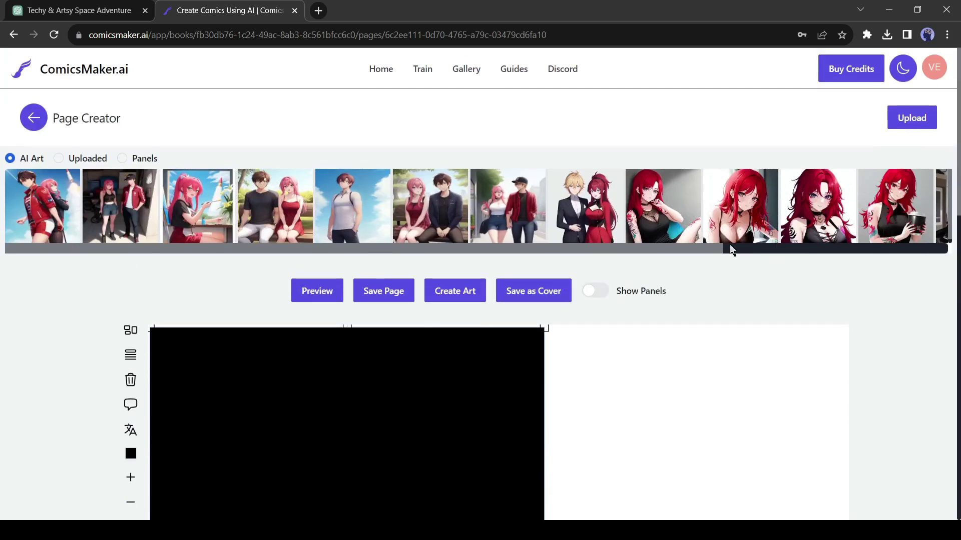
Resize the Alex-at-his-desk picture to fill the left panel and add a second panel beside it.
{"action": "left_click_drag", "start_coordinate": [651, 252], "coordinate": [898, 260]}
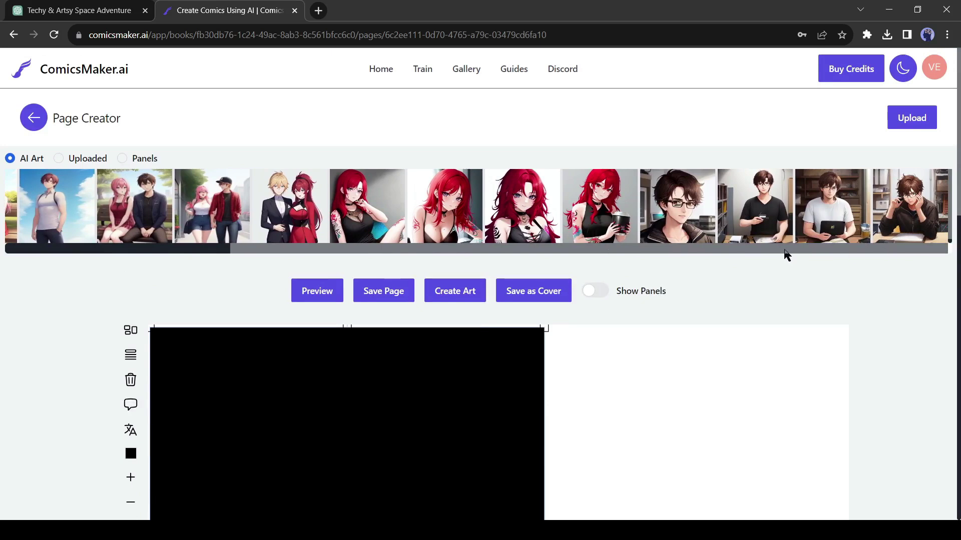
{"action": "left_click", "coordinate": [925, 208]}
{"action": "scroll", "coordinate": [509, 341], "scroll_direction": "down", "scroll_amount": 5}
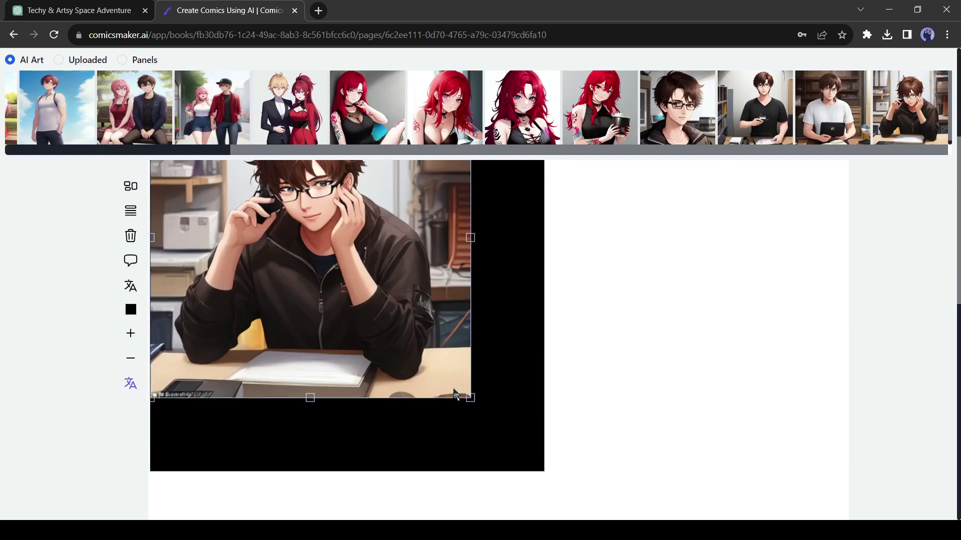
{"action": "left_click_drag", "start_coordinate": [470, 397], "coordinate": [539, 414]}
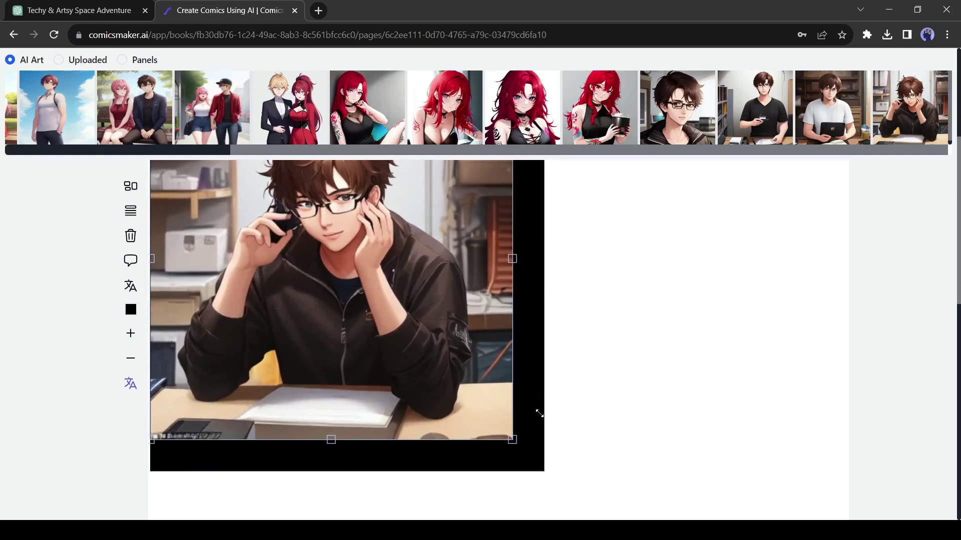
{"action": "left_click_drag", "start_coordinate": [512, 259], "coordinate": [544, 256]}
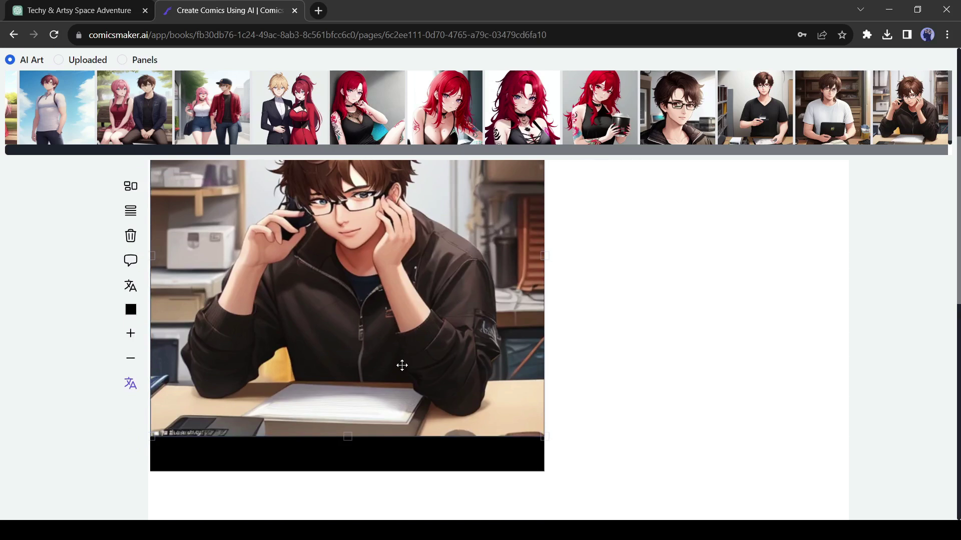
{"action": "scroll", "coordinate": [674, 325], "scroll_direction": "up", "scroll_amount": 2}
{"action": "scroll", "coordinate": [644, 291], "scroll_direction": "down", "scroll_amount": 2}
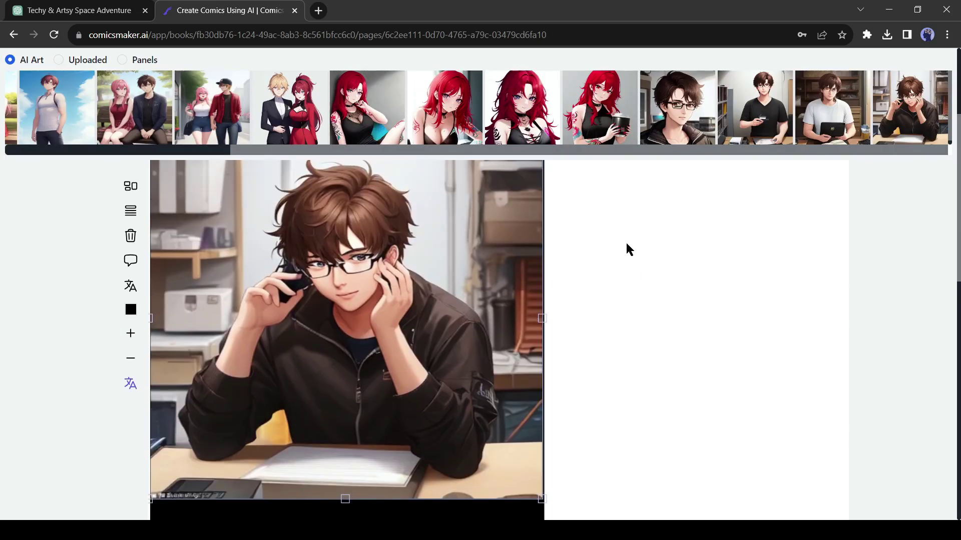
{"action": "left_click", "coordinate": [130, 186]}
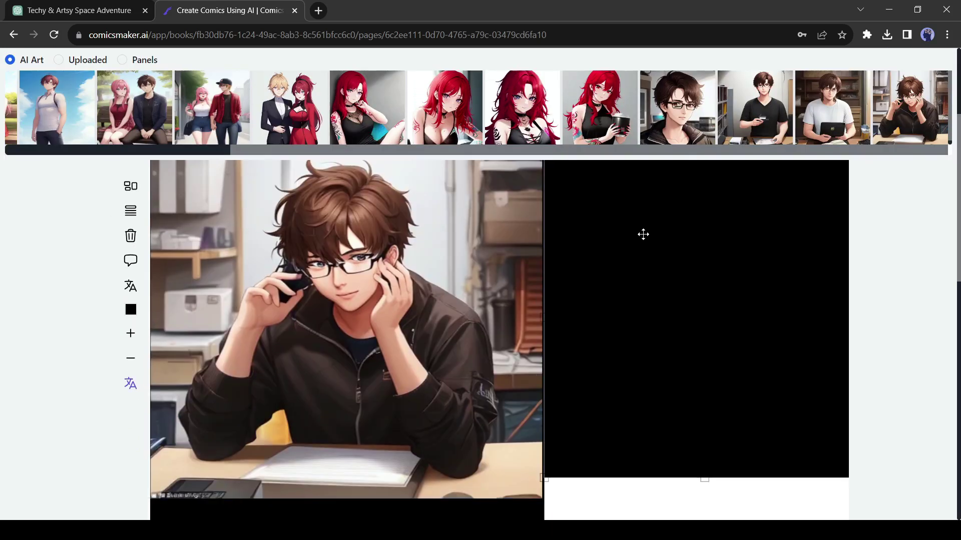
Extend the right panel downward and fill it with the red-haired Lily holding a coffee cup.
{"action": "scroll", "coordinate": [676, 300], "scroll_direction": "down", "scroll_amount": 3}
{"action": "left_click_drag", "start_coordinate": [710, 354], "coordinate": [706, 489]}
{"action": "scroll", "coordinate": [708, 363], "scroll_direction": "down", "scroll_amount": 3}
{"action": "left_click", "coordinate": [601, 112]}
{"action": "scroll", "coordinate": [694, 326], "scroll_direction": "up", "scroll_amount": 2}
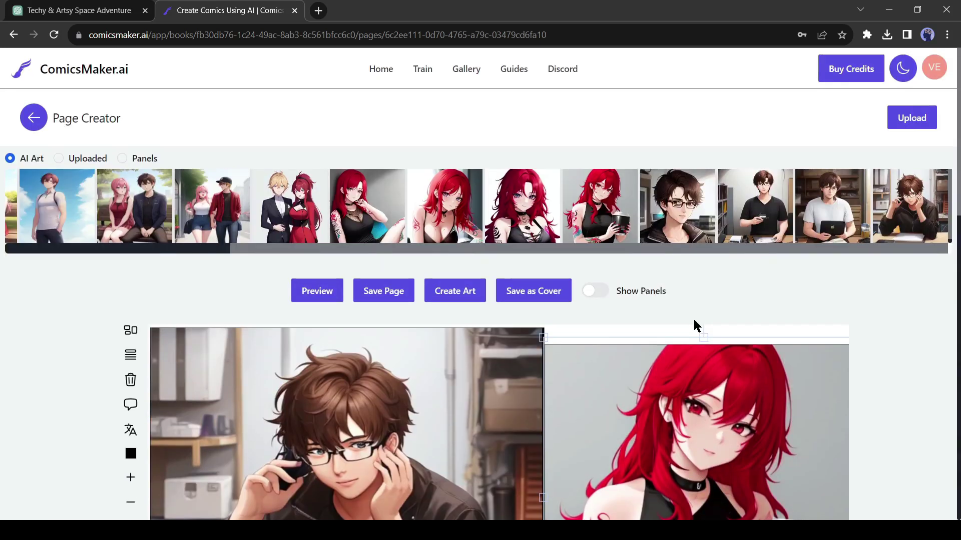
{"action": "scroll", "coordinate": [706, 323], "scroll_direction": "down", "scroll_amount": 3}
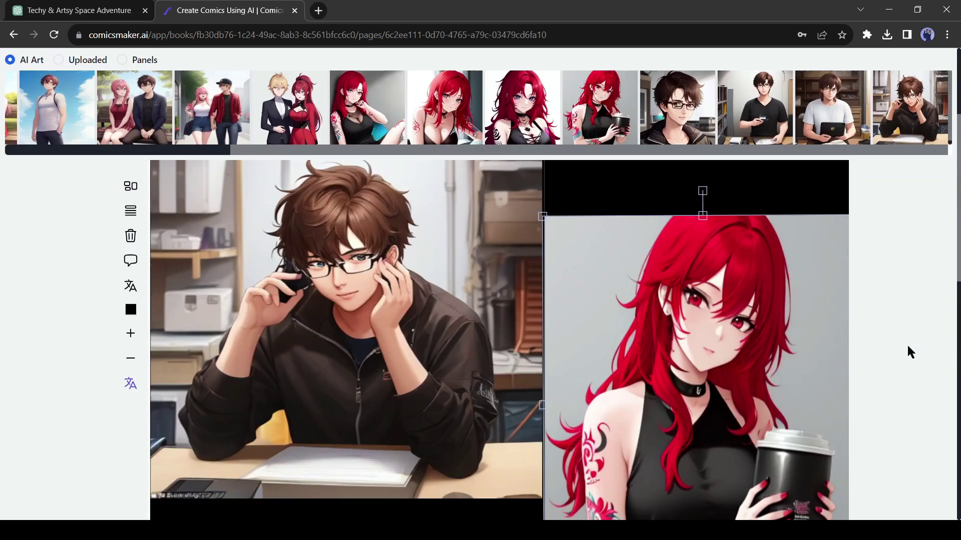
{"action": "scroll", "coordinate": [909, 352], "scroll_direction": "up", "scroll_amount": 2}
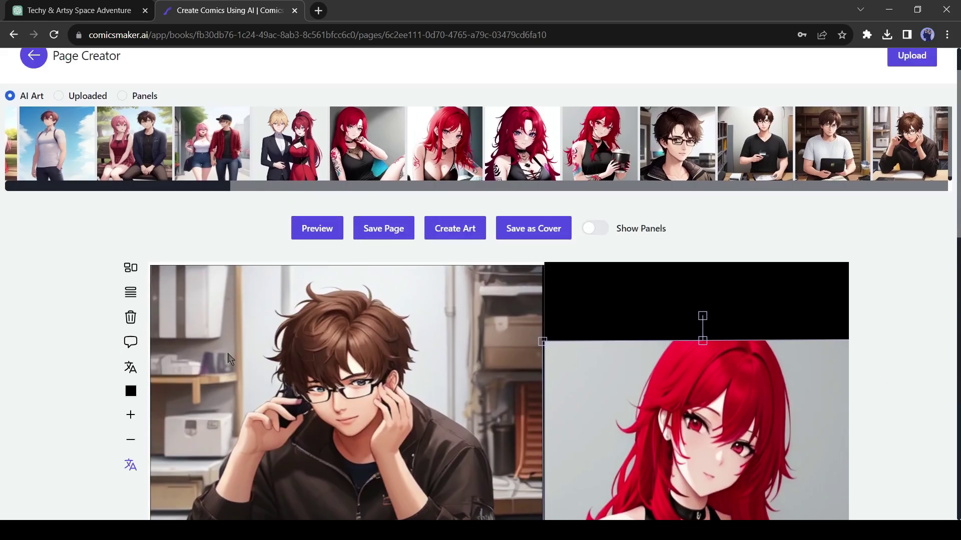
Add a narration text box above Lily using the Panel 2 narration from the script.
{"action": "left_click", "coordinate": [129, 372]}
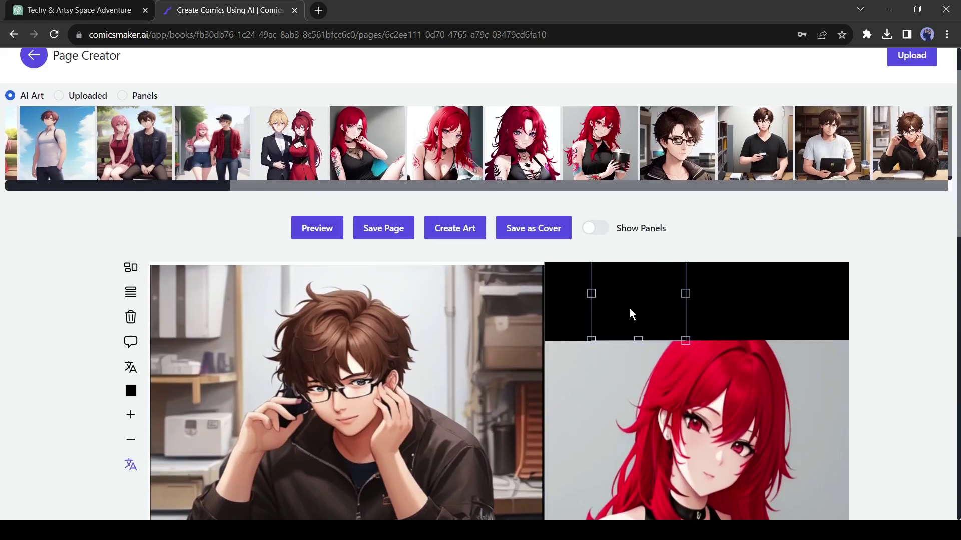
{"action": "double_click", "coordinate": [645, 295]}
{"action": "left_click", "coordinate": [20, 6]}
{"action": "scroll", "coordinate": [341, 260], "scroll_direction": "up", "scroll_amount": 2}
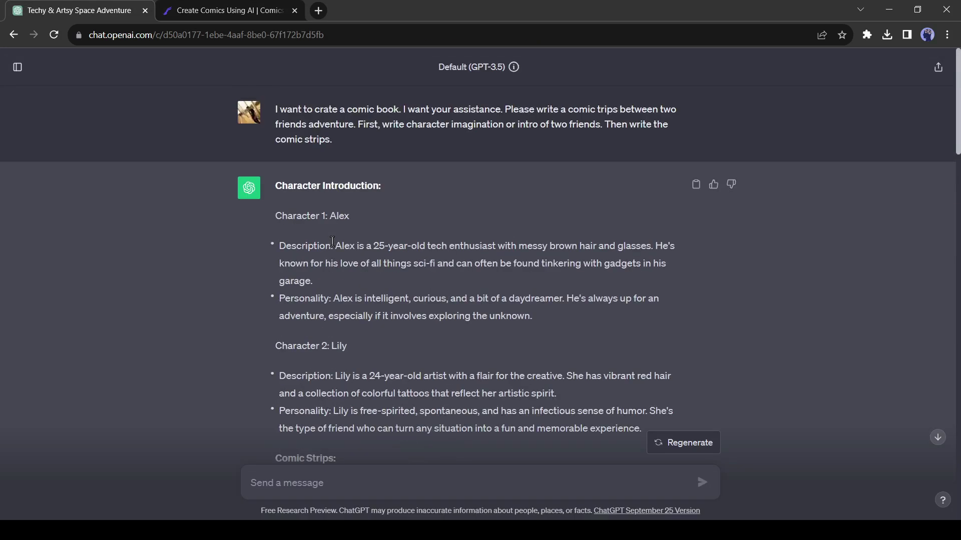
{"action": "scroll", "coordinate": [340, 260], "scroll_direction": "down", "scroll_amount": 4}
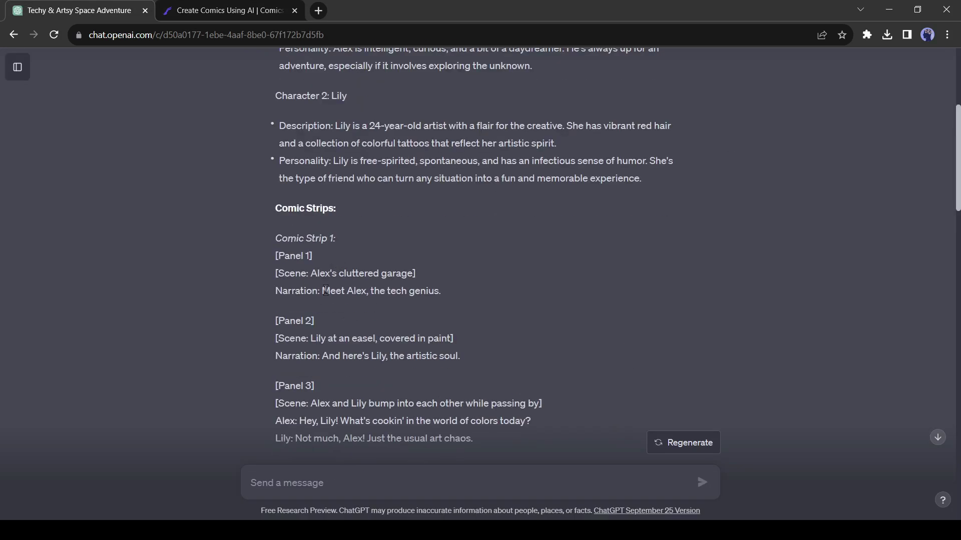
{"action": "left_click_drag", "start_coordinate": [322, 290], "coordinate": [362, 292]}
{"action": "left_click_drag", "start_coordinate": [311, 340], "coordinate": [451, 339]}
{"action": "left_click_drag", "start_coordinate": [322, 356], "coordinate": [459, 357]}
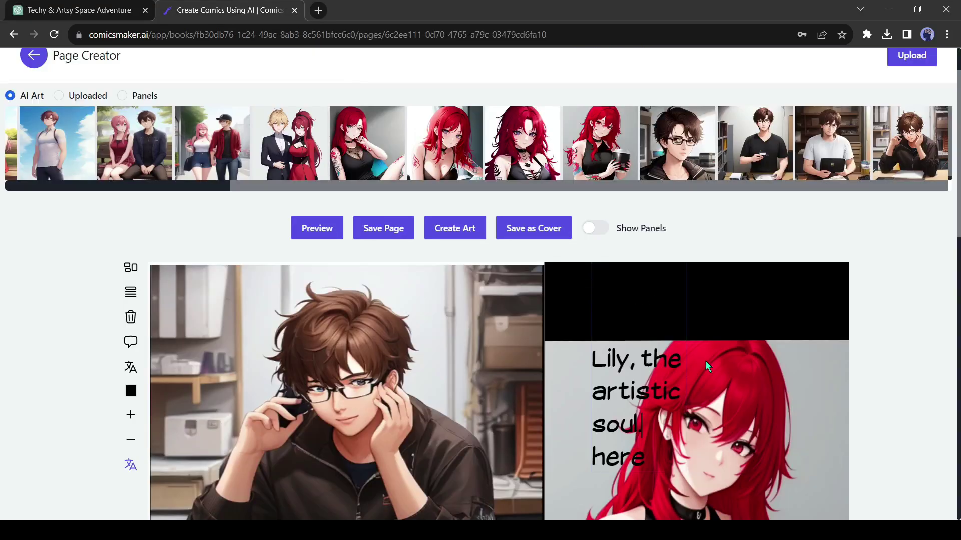
{"action": "type", "text": "And here's Lily, the artistic soul."}
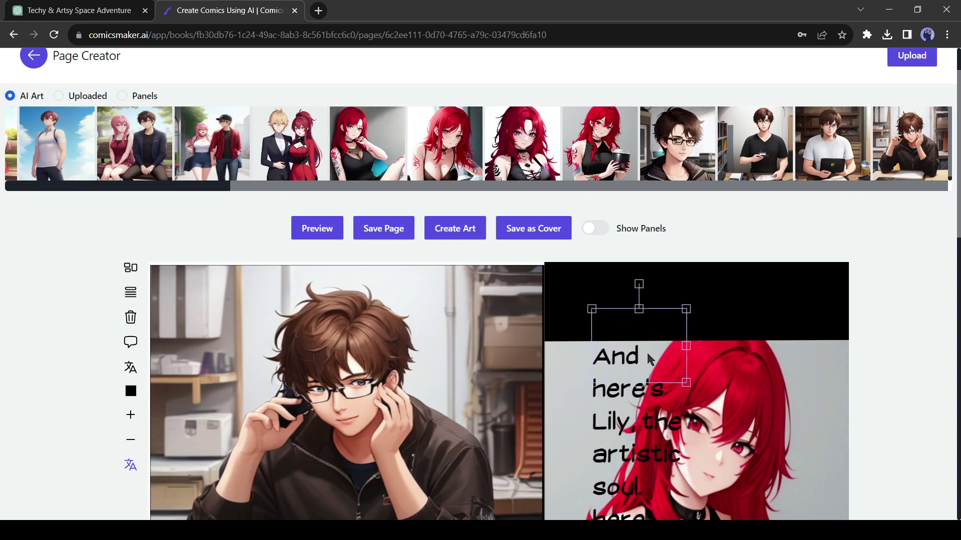
{"action": "key", "text": "ctrl+z"}
{"action": "key", "text": "ctrl+z"}
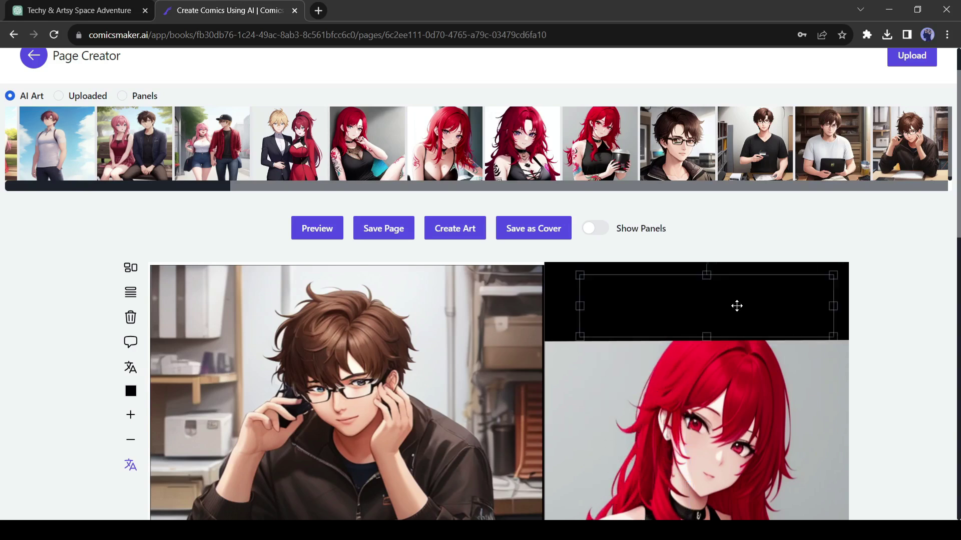
{"action": "left_click_drag", "start_coordinate": [728, 300], "coordinate": [725, 292]}
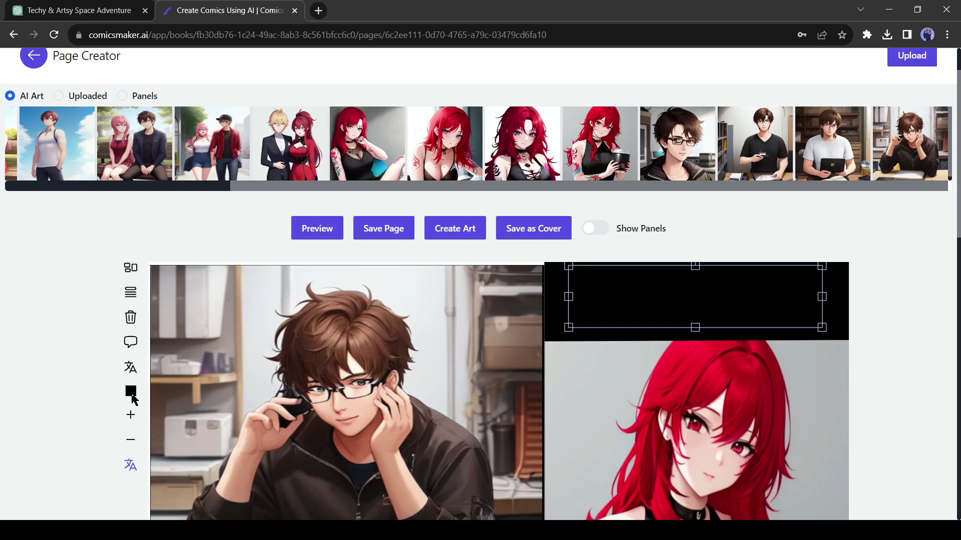
Change Lily's caption text colour to white.
{"action": "left_click", "coordinate": [131, 392]}
{"action": "left_click_drag", "start_coordinate": [71, 518], "coordinate": [125, 515]}
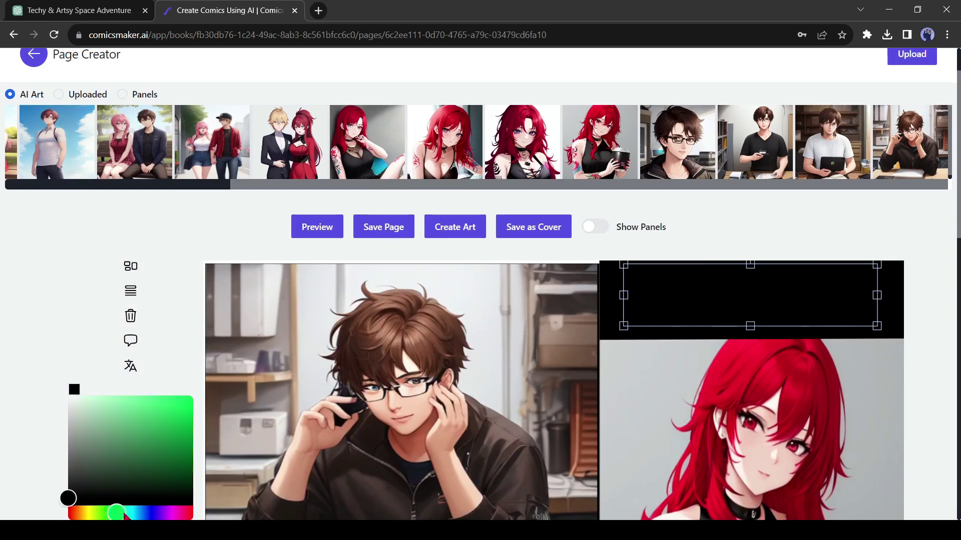
{"action": "left_click_drag", "start_coordinate": [81, 408], "coordinate": [64, 396]}
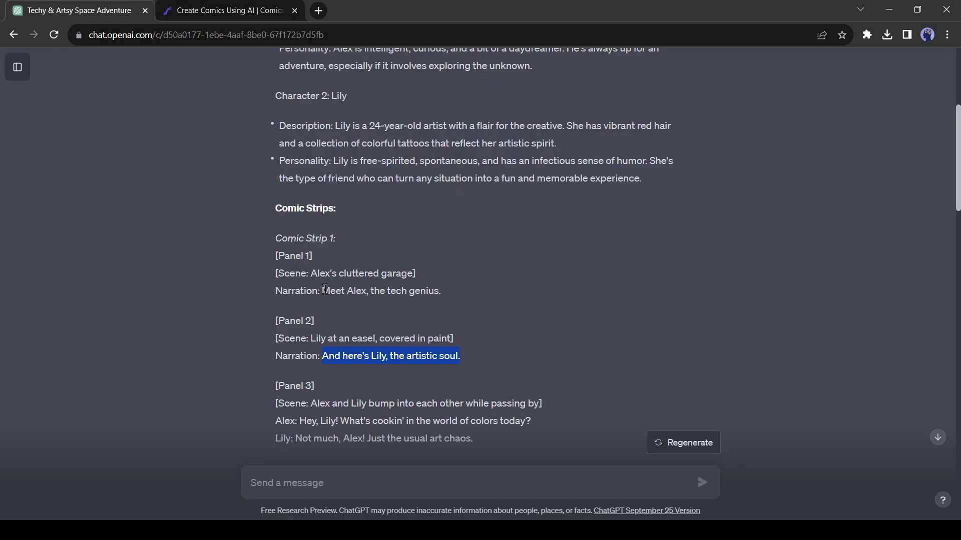
Paste 'Meet Alex, the tech genius.' into Alex's caption box and widen it to one line.
{"action": "left_click_drag", "start_coordinate": [326, 289], "coordinate": [441, 290]}
{"action": "key", "text": "ctrl+c"}
{"action": "left_click", "coordinate": [224, 10]}
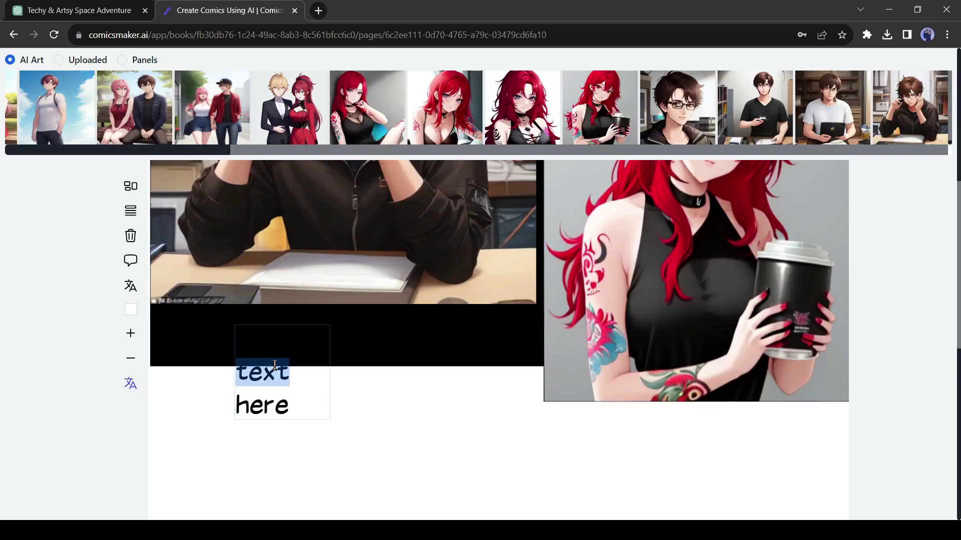
{"action": "key", "text": "ctrl+v"}
{"action": "left_click_drag", "start_coordinate": [328, 482], "coordinate": [567, 354]}
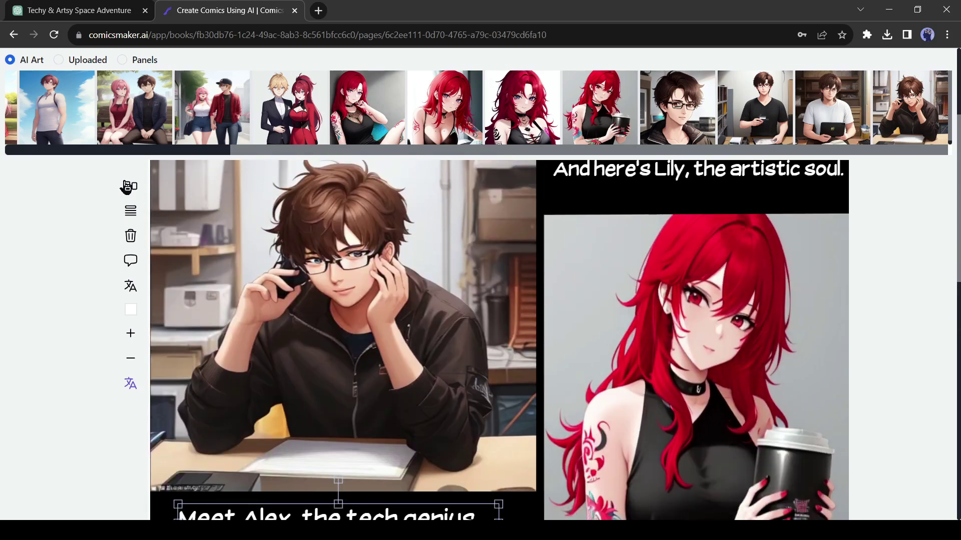
{"action": "scroll", "coordinate": [456, 273], "scroll_direction": "down", "scroll_amount": 6}
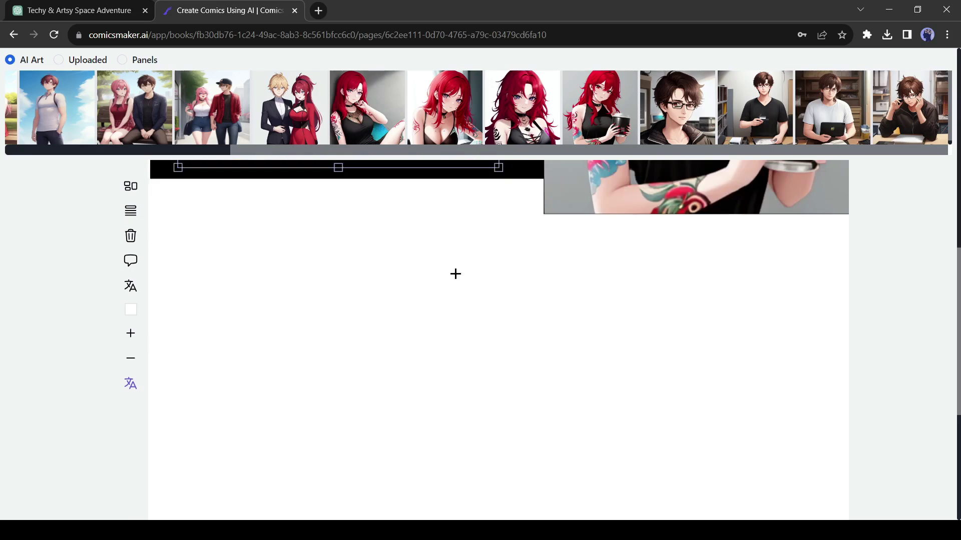
Add a third panel with a bubble over the boy: 'Hey, Lily! What's cookin' in the world of colors today?'.
{"action": "left_click_drag", "start_coordinate": [151, 190], "coordinate": [402, 415]}
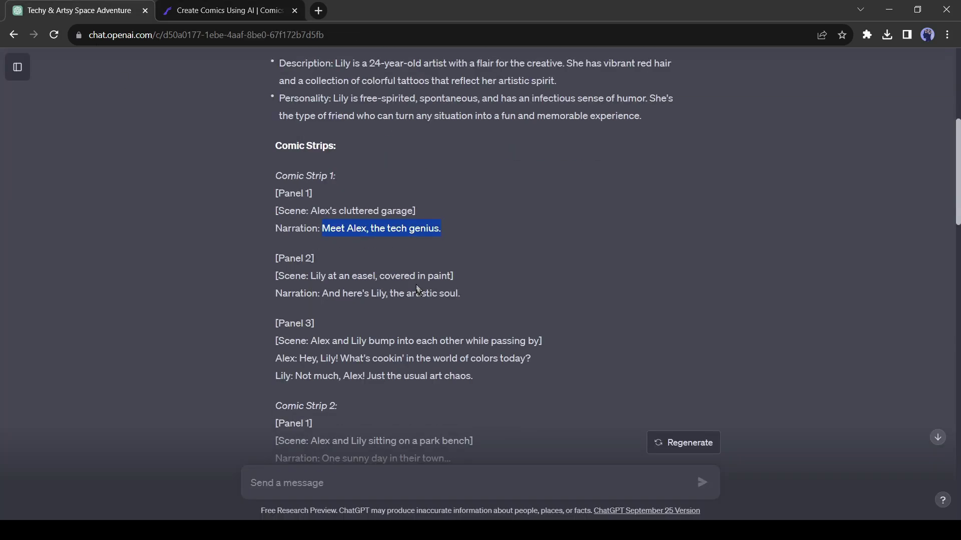
{"action": "scroll", "coordinate": [418, 291], "scroll_direction": "down", "scroll_amount": 1}
{"action": "key", "text": "ctrl+Tab"}
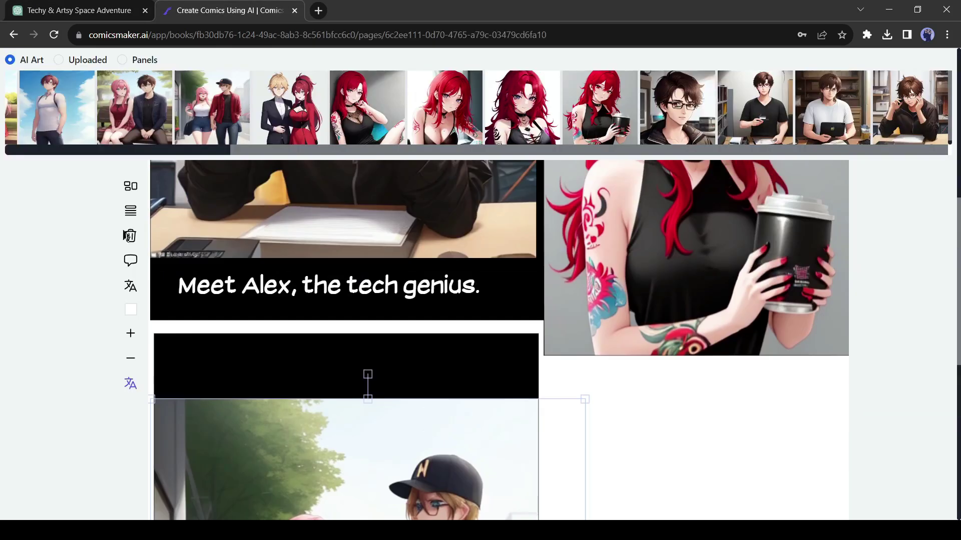
{"action": "left_click", "coordinate": [137, 266]}
{"action": "scroll", "coordinate": [242, 242], "scroll_direction": "down", "scroll_amount": 2}
{"action": "left_click_drag", "start_coordinate": [243, 242], "coordinate": [500, 315]}
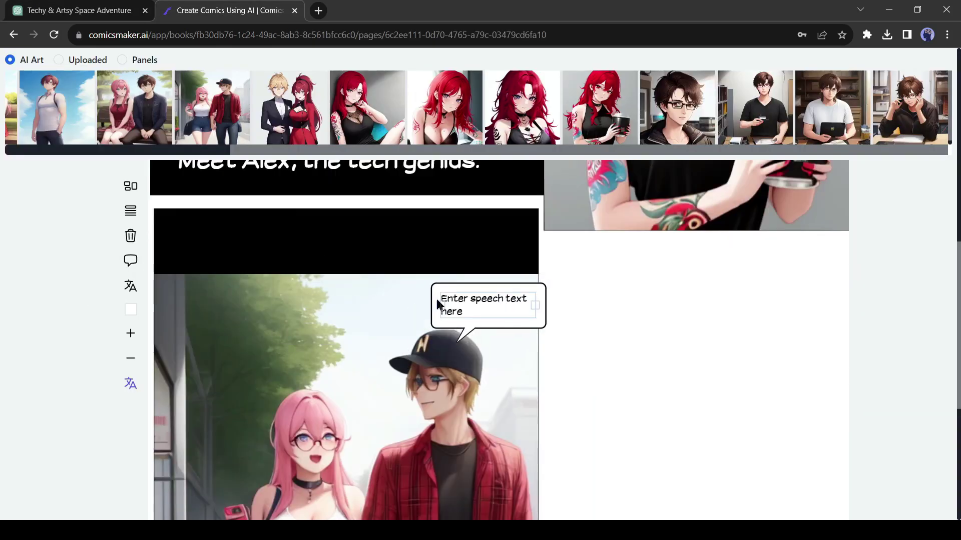
{"action": "left_click_drag", "start_coordinate": [419, 305], "coordinate": [322, 302]}
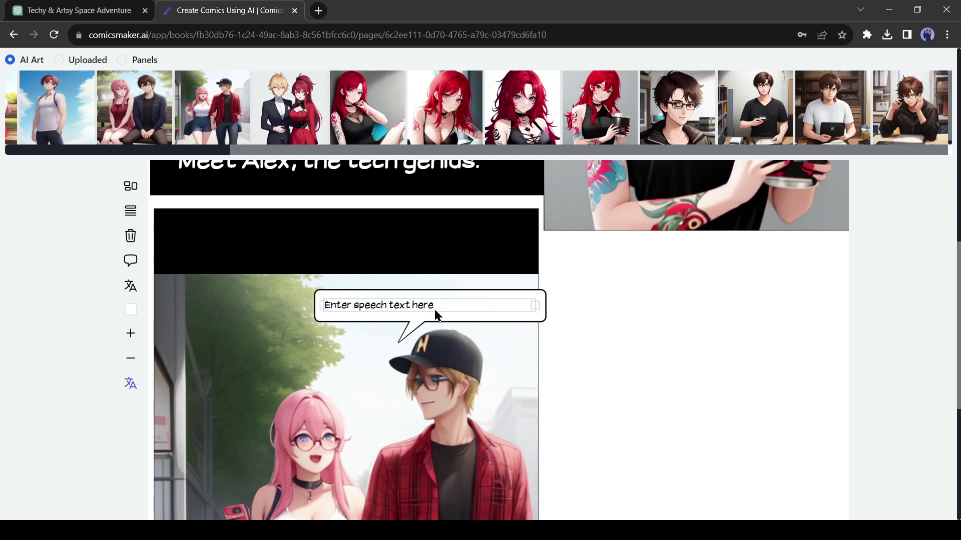
{"action": "key", "text": "ctrl+v"}
{"action": "left_click_drag", "start_coordinate": [488, 321], "coordinate": [567, 324]}
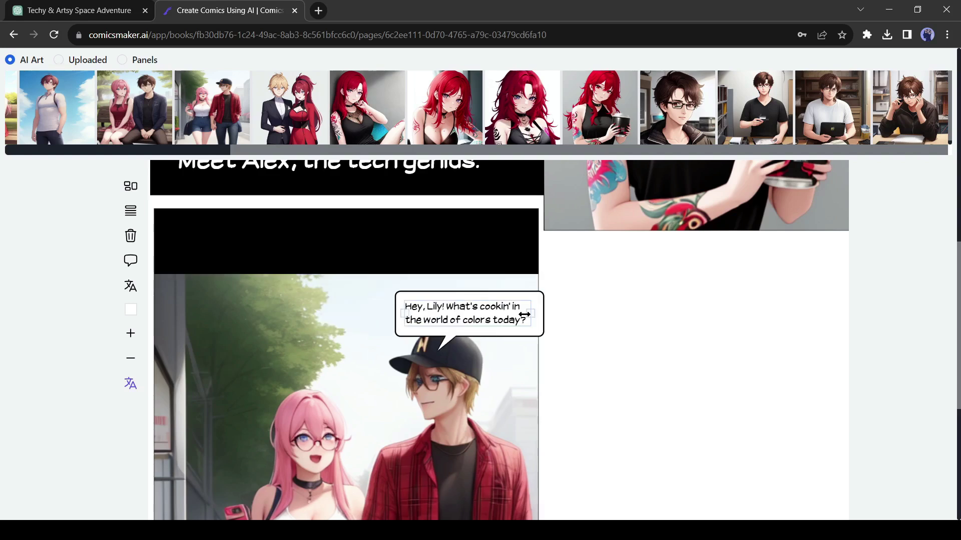
Add a second, higher bubble with Lily's reply 'Not much, Alex! Just the usual art chaos.'.
{"action": "left_click", "coordinate": [303, 409]}
{"action": "left_click_drag", "start_coordinate": [303, 409], "coordinate": [269, 297]}
{"action": "key", "text": "ctrl+1"}
{"action": "left_click", "coordinate": [210, 10]}
{"action": "key", "text": "ctrl+v"}
Select the bottom dialogue panel and stretch it to the page's right edge.
{"action": "scroll", "coordinate": [601, 339], "scroll_direction": "down", "scroll_amount": 6}
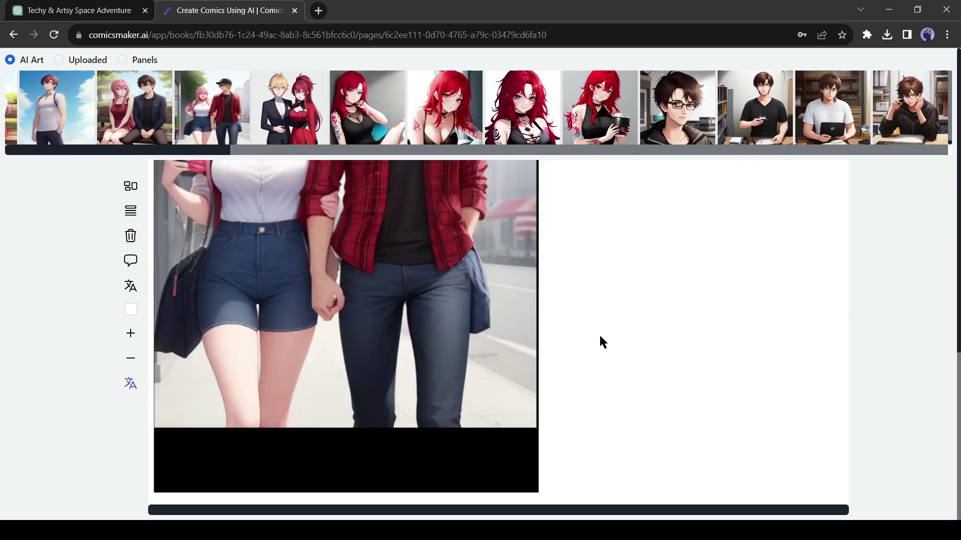
{"action": "scroll", "coordinate": [599, 336], "scroll_direction": "up", "scroll_amount": 8}
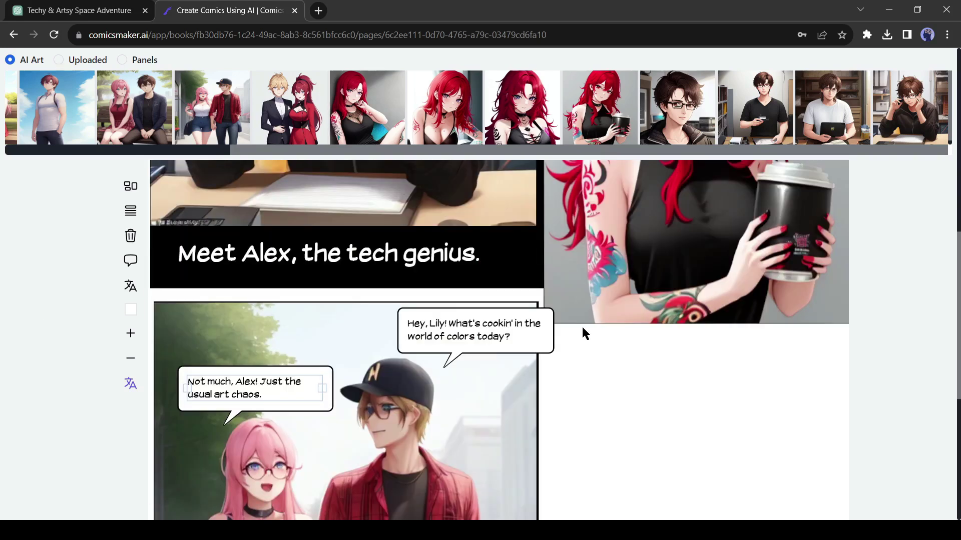
{"action": "key", "text": "ctrl+1"}
{"action": "left_click", "coordinate": [208, 6]}
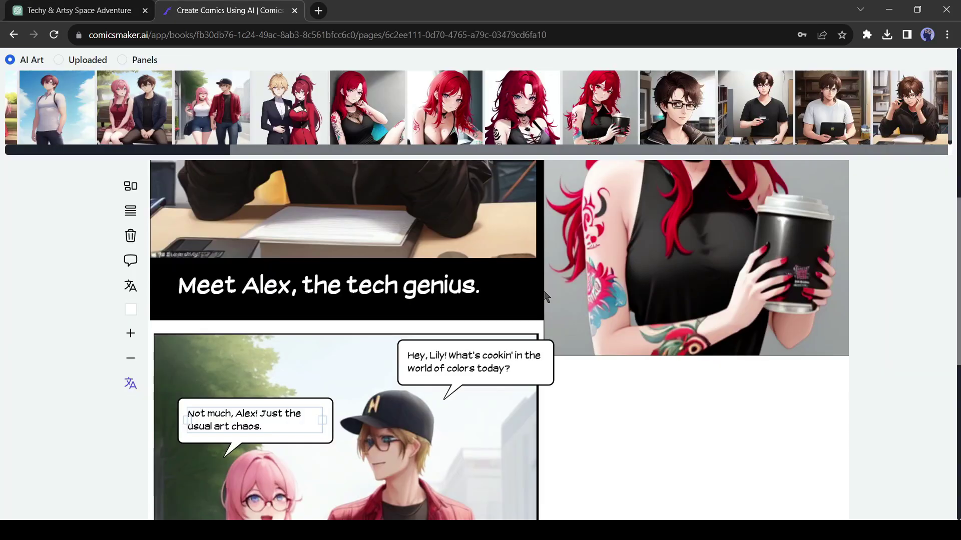
{"action": "scroll", "coordinate": [310, 250], "scroll_direction": "up", "scroll_amount": 1}
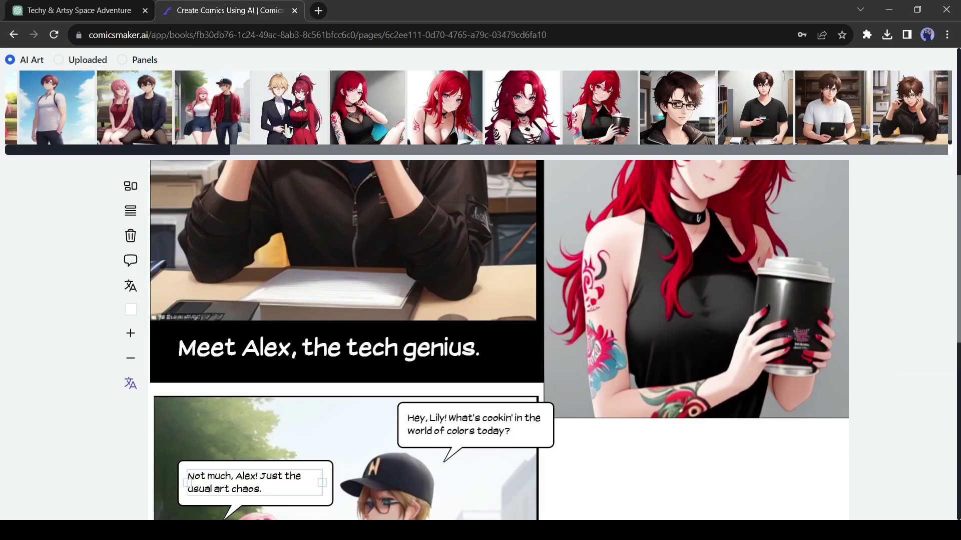
{"action": "scroll", "coordinate": [288, 130], "scroll_direction": "down", "scroll_amount": 4}
{"action": "left_click", "coordinate": [323, 228]}
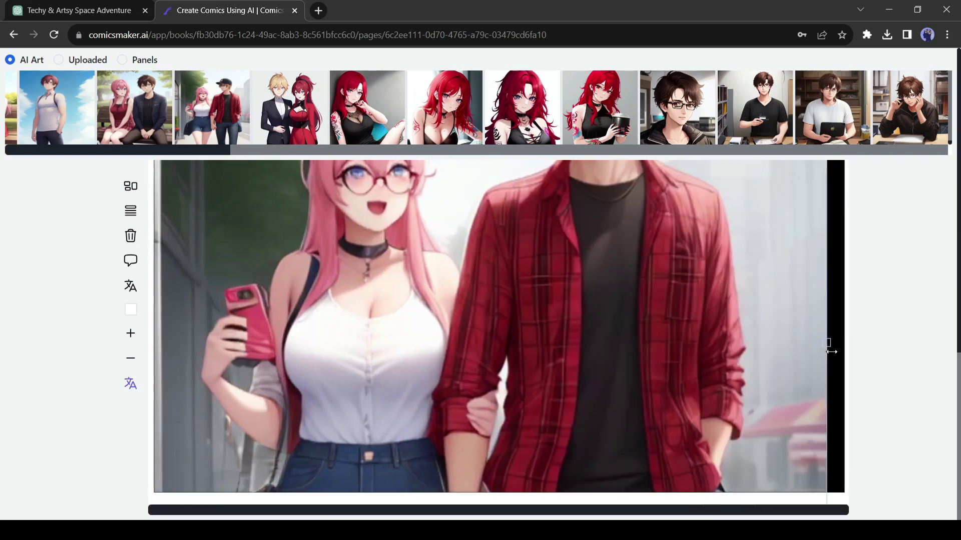
{"action": "scroll", "coordinate": [653, 291], "scroll_direction": "up", "scroll_amount": 1}
{"action": "scroll", "coordinate": [686, 320], "scroll_direction": "up", "scroll_amount": 5}
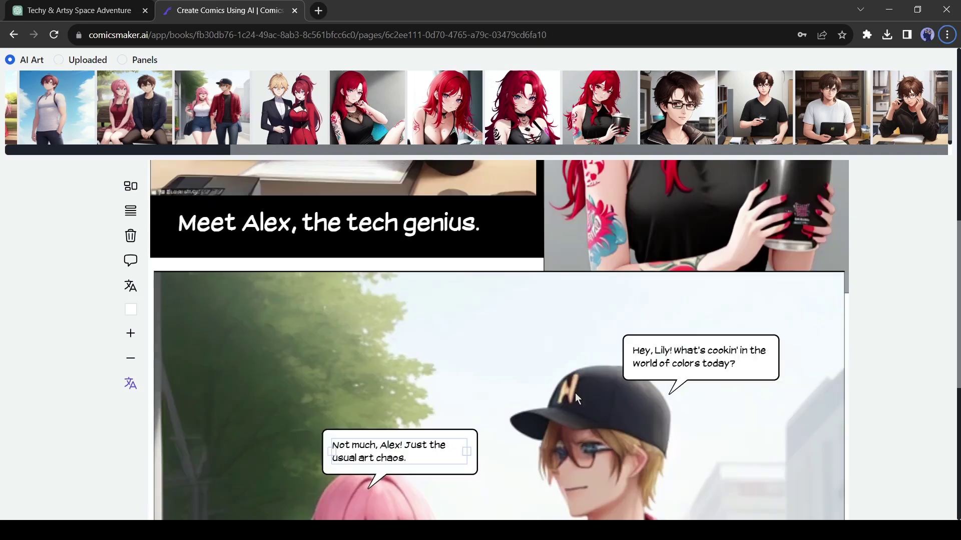
{"action": "scroll", "coordinate": [575, 392], "scroll_direction": "up", "scroll_amount": 8}
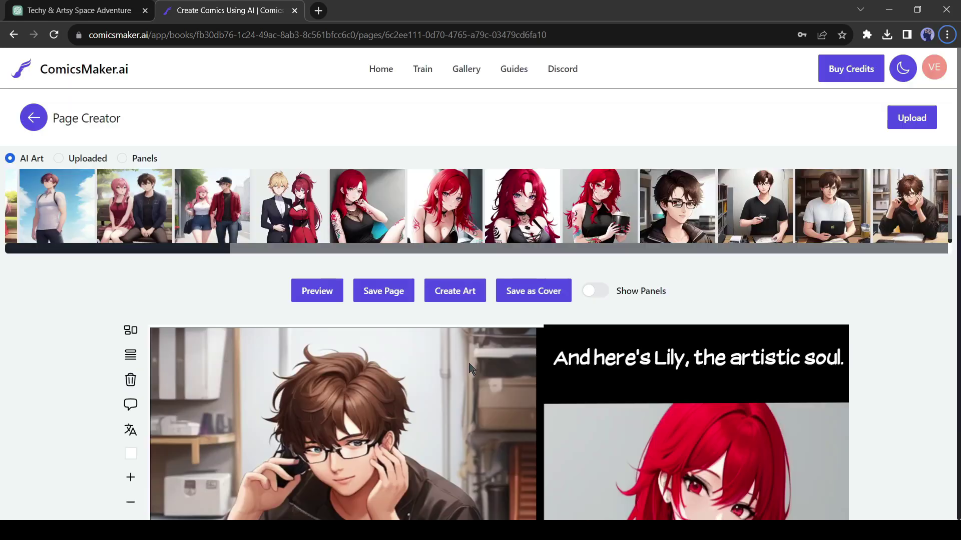
Save page one, then create a second page with a panel holding the enlarged bench image.
{"action": "left_click", "coordinate": [376, 295]}
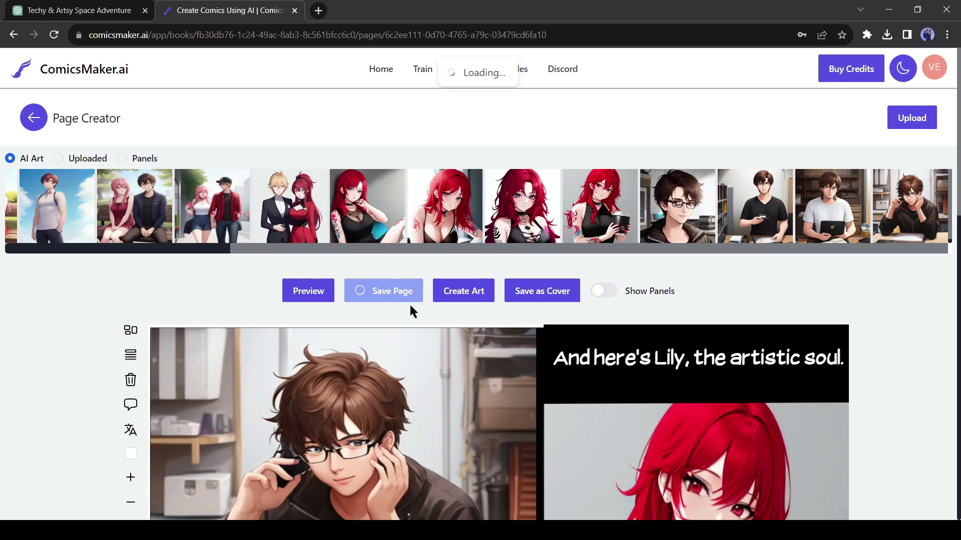
{"action": "left_click", "coordinate": [34, 120]}
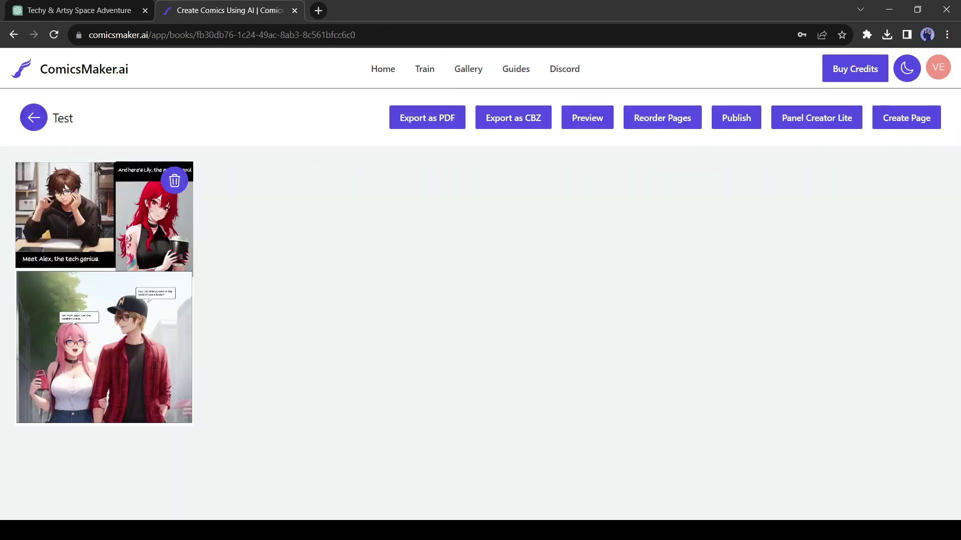
{"action": "left_click", "coordinate": [907, 123]}
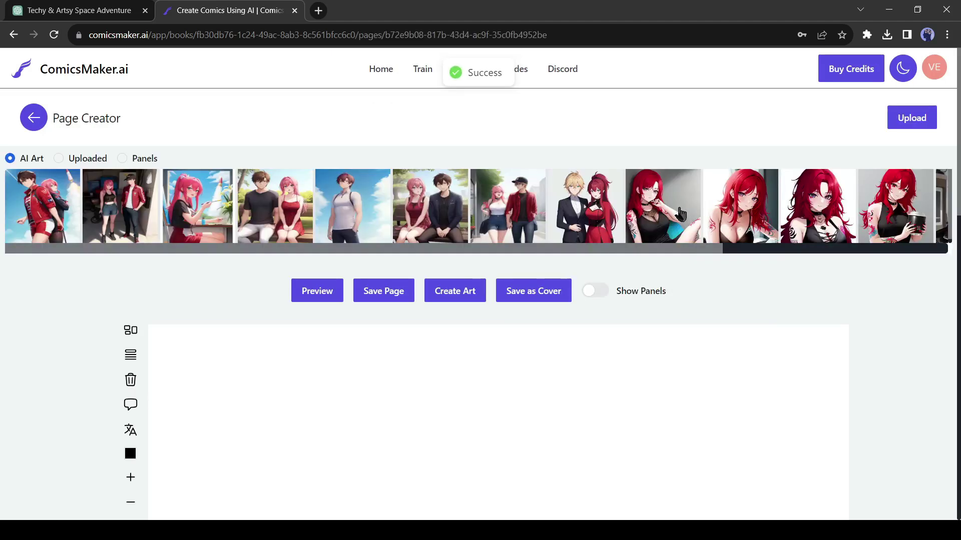
{"action": "left_click", "coordinate": [434, 296]}
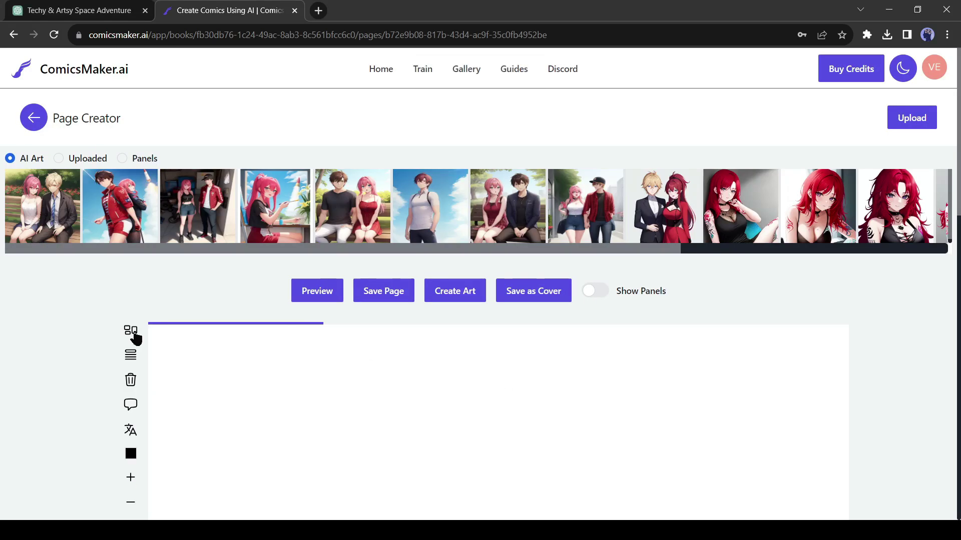
{"action": "left_click", "coordinate": [130, 331]}
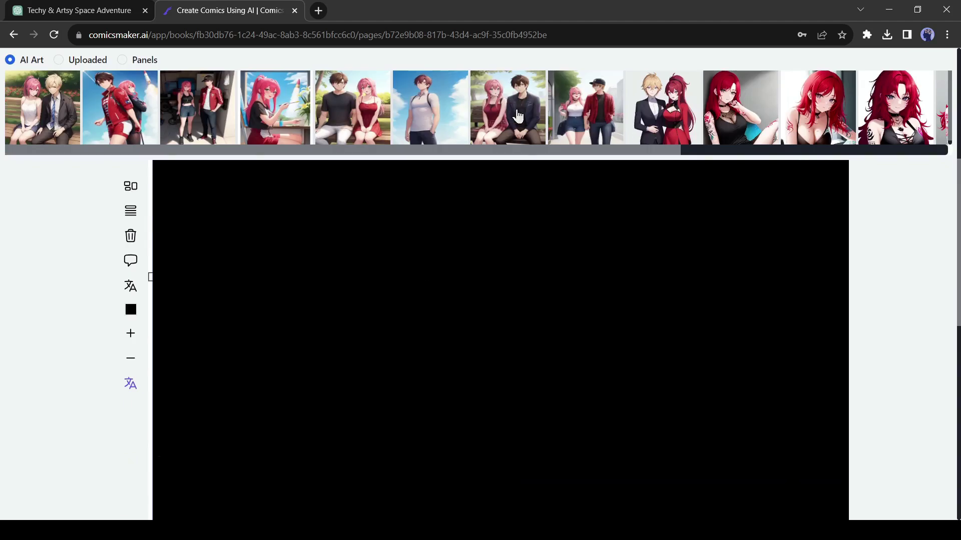
{"action": "left_click", "coordinate": [518, 116]}
{"action": "left_click_drag", "start_coordinate": [514, 457], "coordinate": [803, 362]}
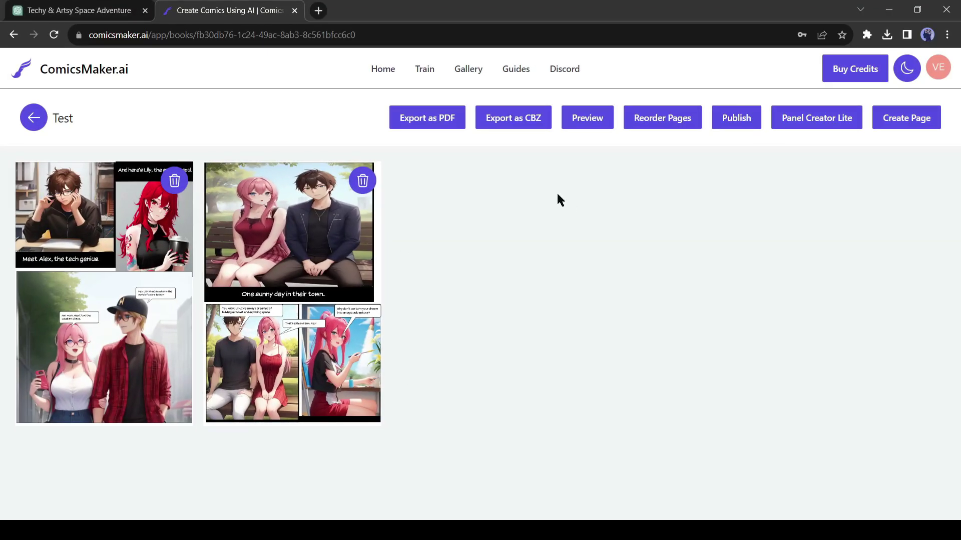
Look through the gallery publishing form's Sub Title, Genre and Description fields, then close it unpublished.
{"action": "left_click", "coordinate": [741, 120]}
{"action": "left_click", "coordinate": [388, 256]}
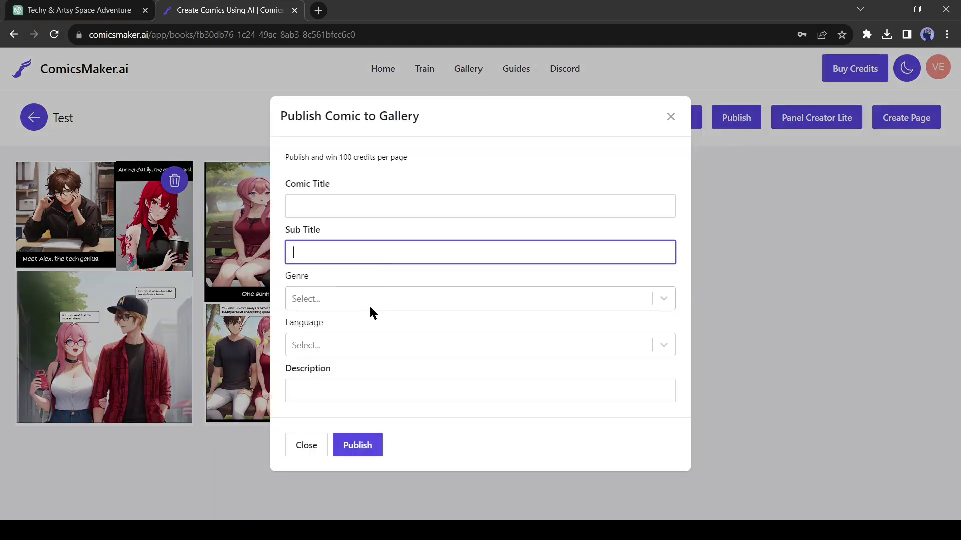
{"action": "left_click", "coordinate": [383, 302]}
{"action": "left_click", "coordinate": [385, 304]}
{"action": "left_click", "coordinate": [354, 405]}
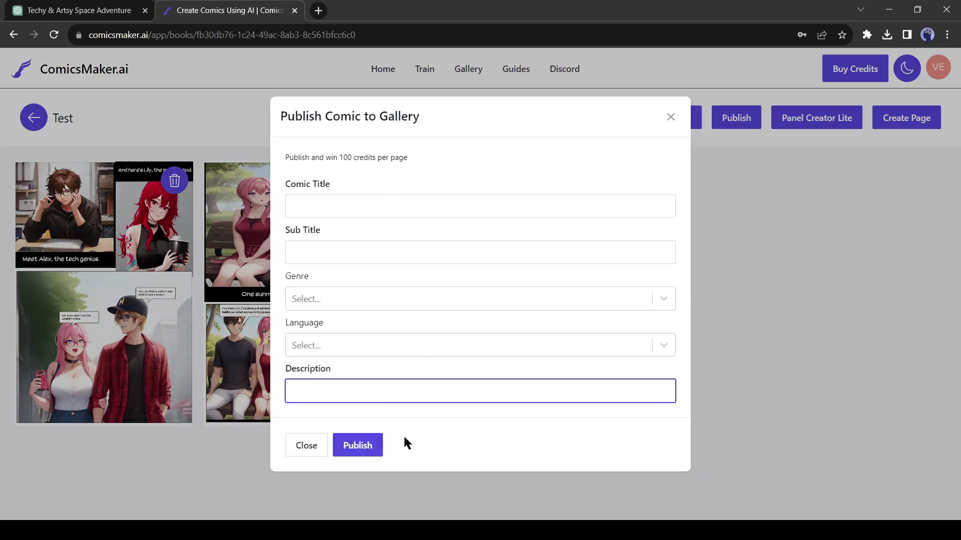
{"action": "left_click", "coordinate": [306, 445]}
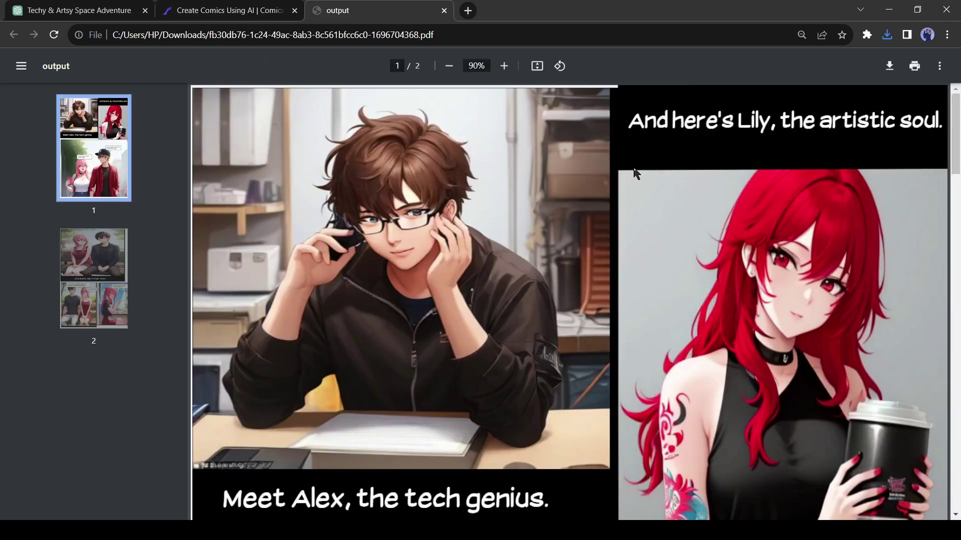
Scroll through both pages of the exported Test comic PDF and back to the top.
{"action": "scroll", "coordinate": [634, 173], "scroll_direction": "down", "scroll_amount": 20}
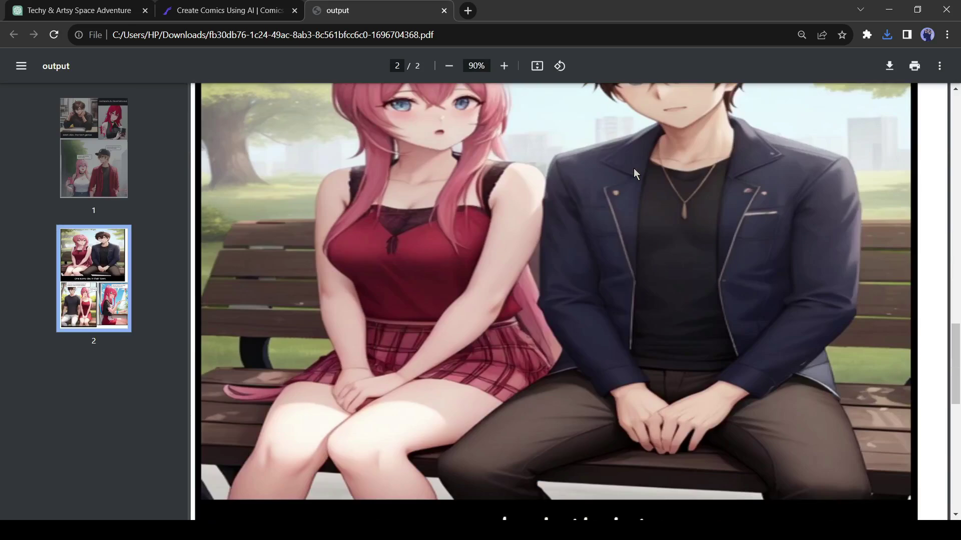
{"action": "scroll", "coordinate": [634, 168], "scroll_direction": "down", "scroll_amount": 14}
{"action": "scroll", "coordinate": [634, 168], "scroll_direction": "up", "scroll_amount": 5}
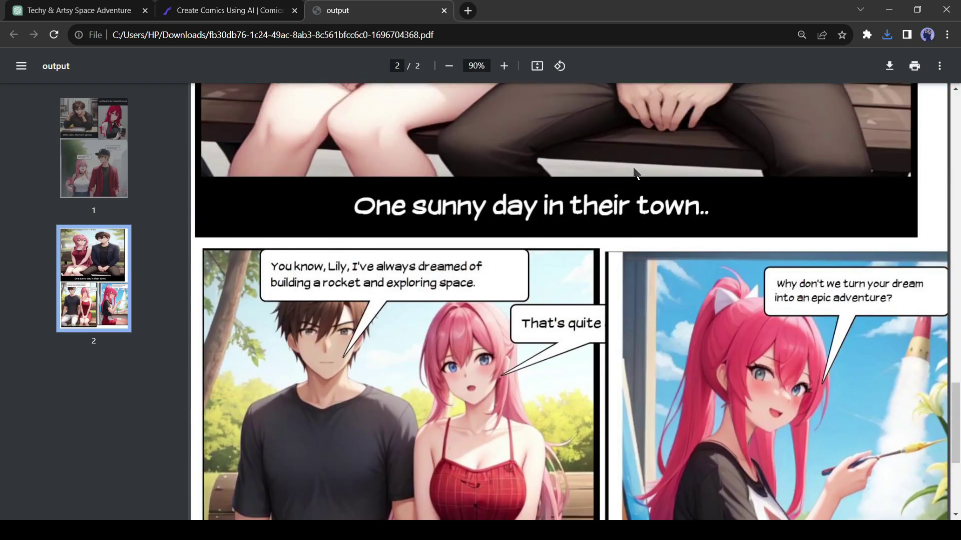
{"action": "scroll", "coordinate": [634, 173], "scroll_direction": "up", "scroll_amount": 15}
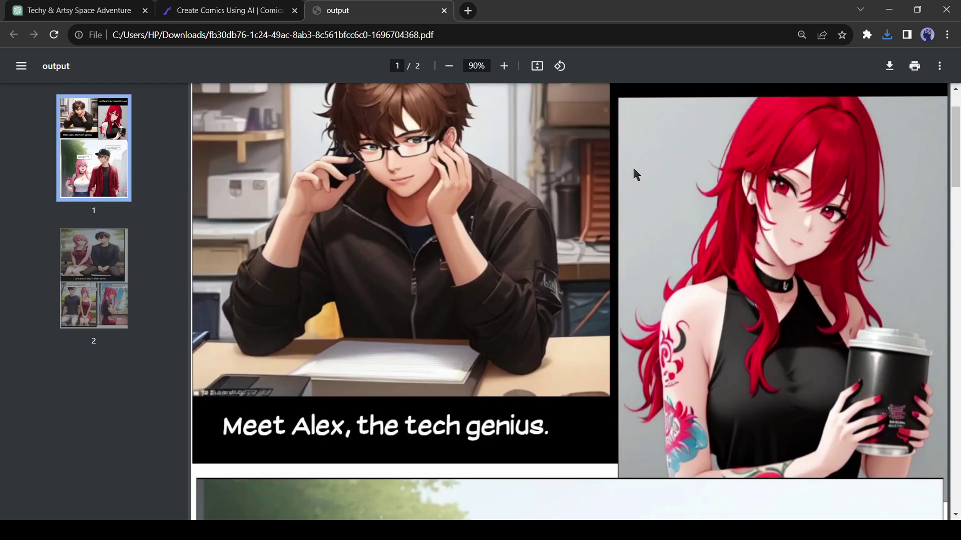
{"action": "scroll", "coordinate": [635, 172], "scroll_direction": "up", "scroll_amount": 3}
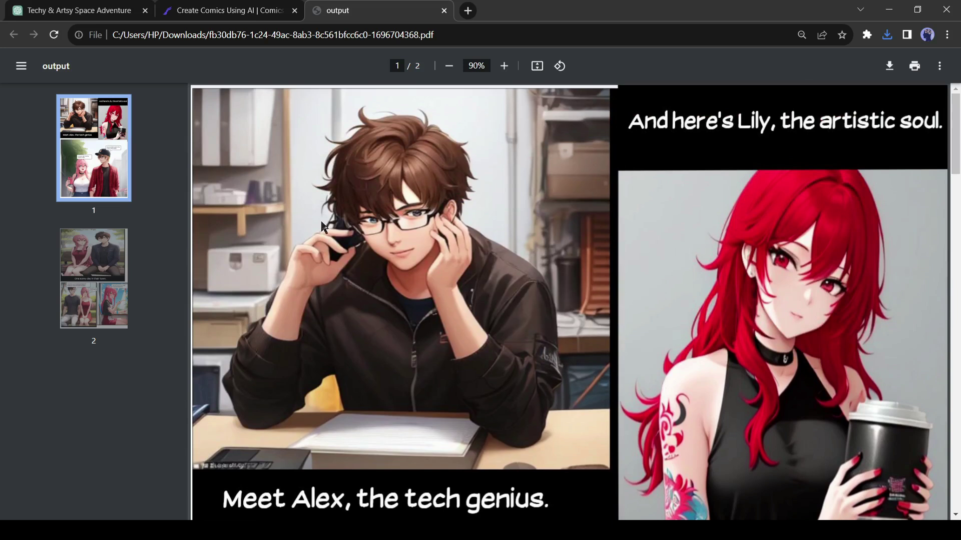